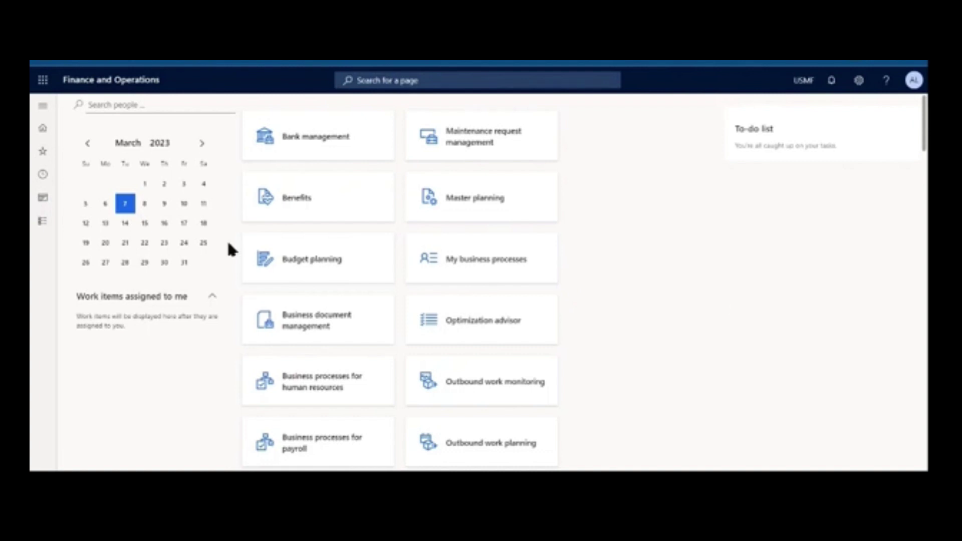
# Step: Open the inbound orders' Arrival overview page and bring up its arrival overview profiles
pyautogui.click(51, 109)
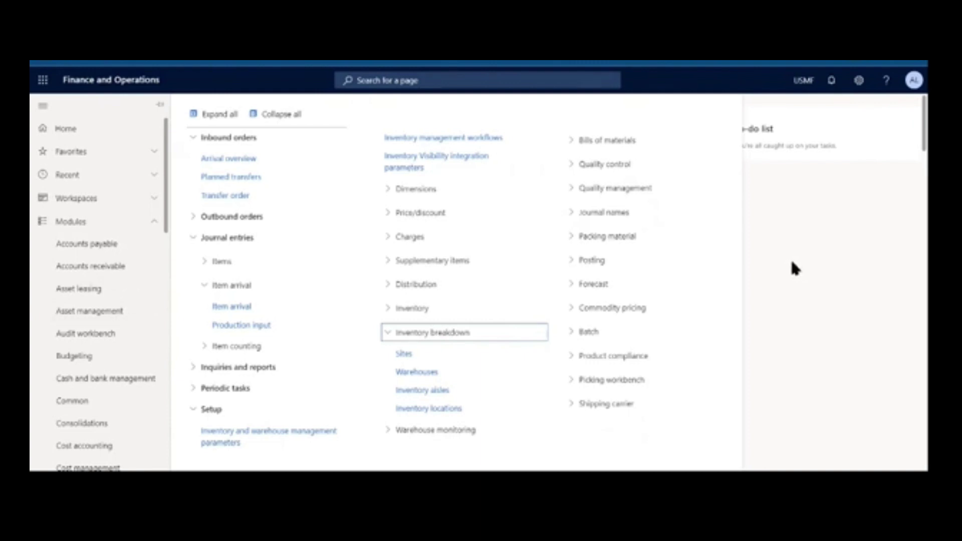
pyautogui.click(268, 165)
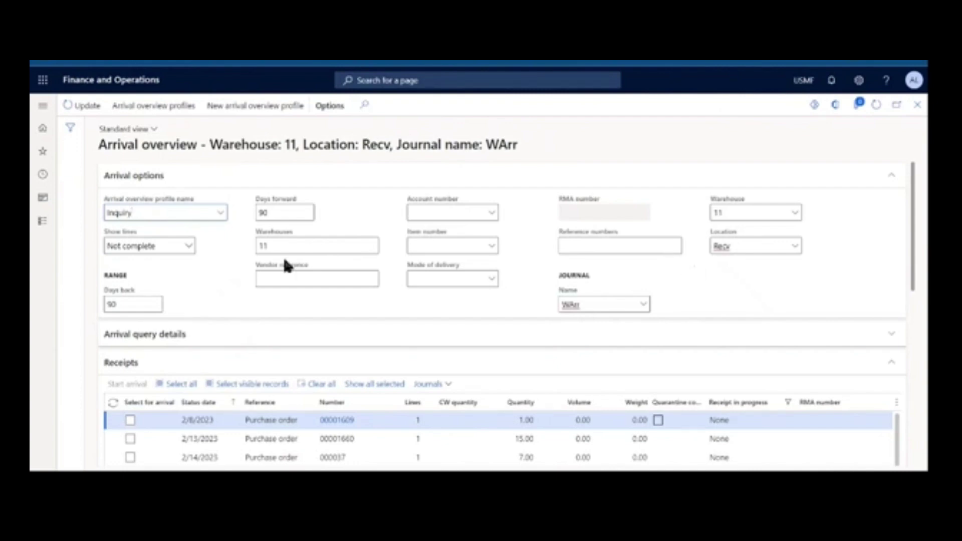
pyautogui.click(156, 111)
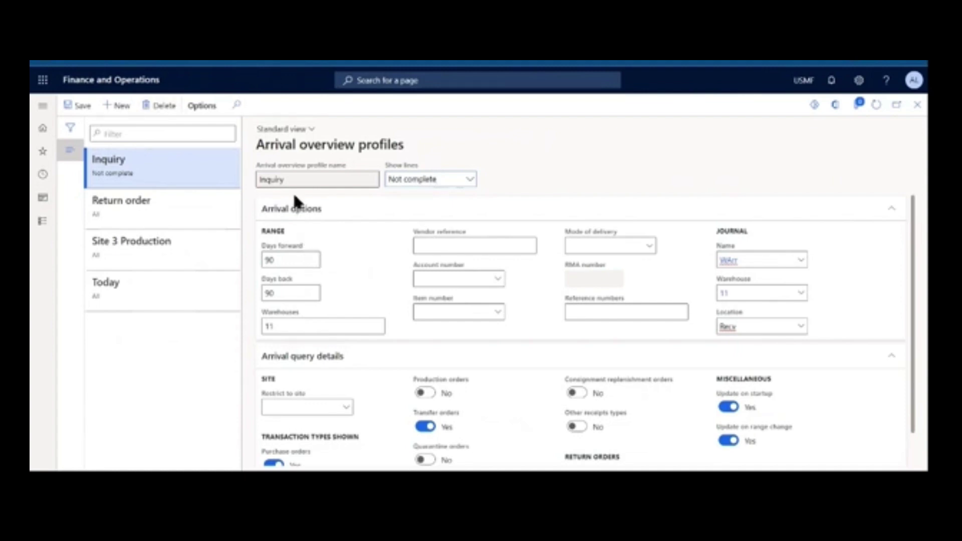
# Step: Review the Inquiry profile's days forward, days back, warehouses and arrival query details
pyautogui.scroll(-1, 295, 201)
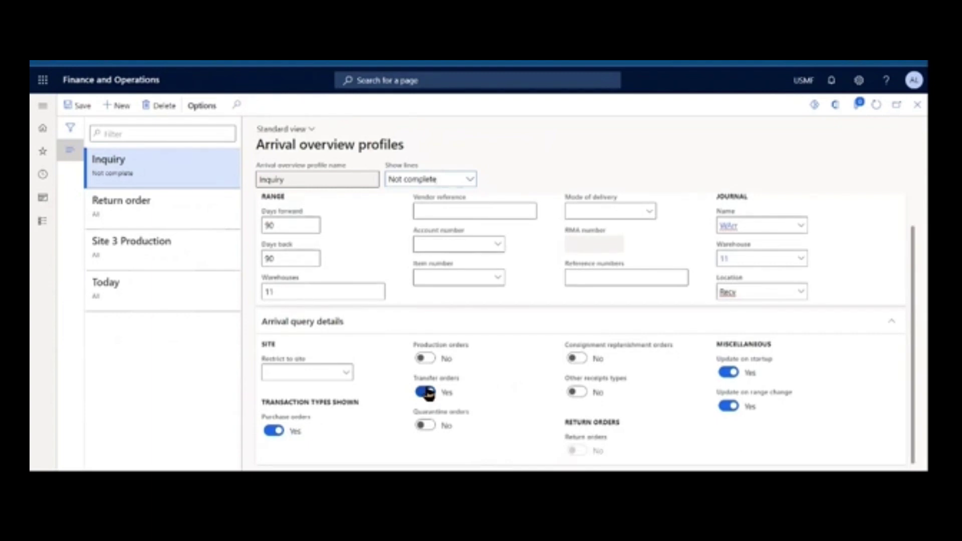
pyautogui.click(311, 226)
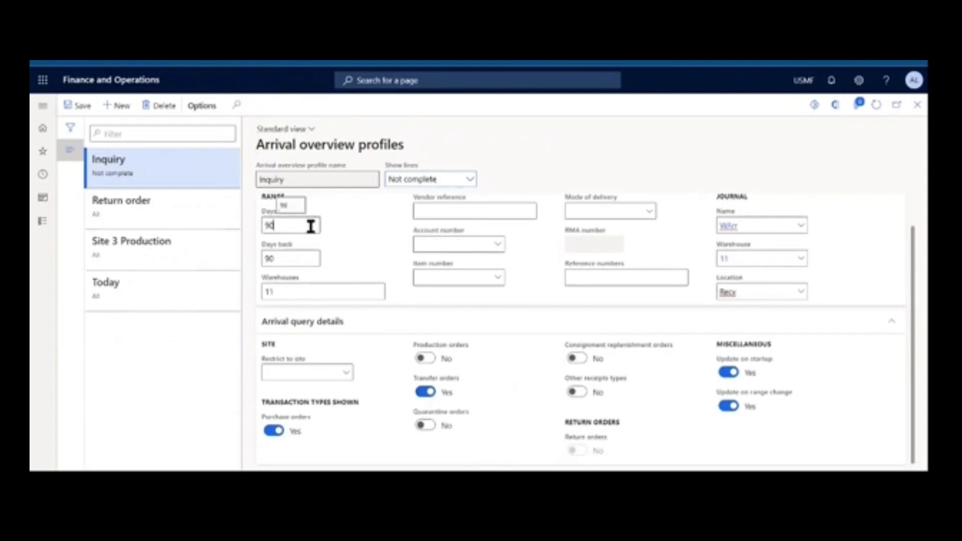
pyautogui.click(305, 257)
pyautogui.click(305, 284)
pyautogui.scroll(1, 305, 284)
# Step: Review the date range and transaction types of the Today and Return order profiles
pyautogui.click(187, 296)
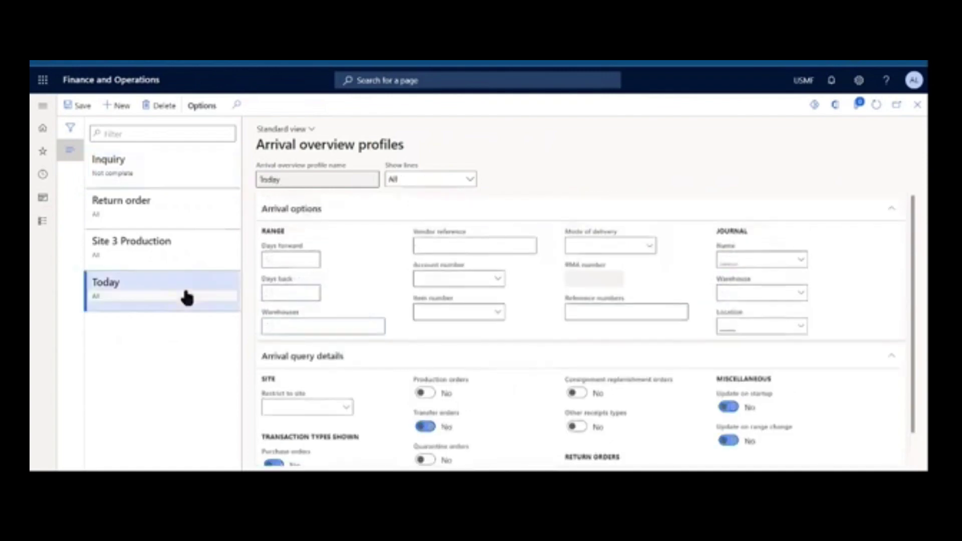
pyautogui.click(294, 255)
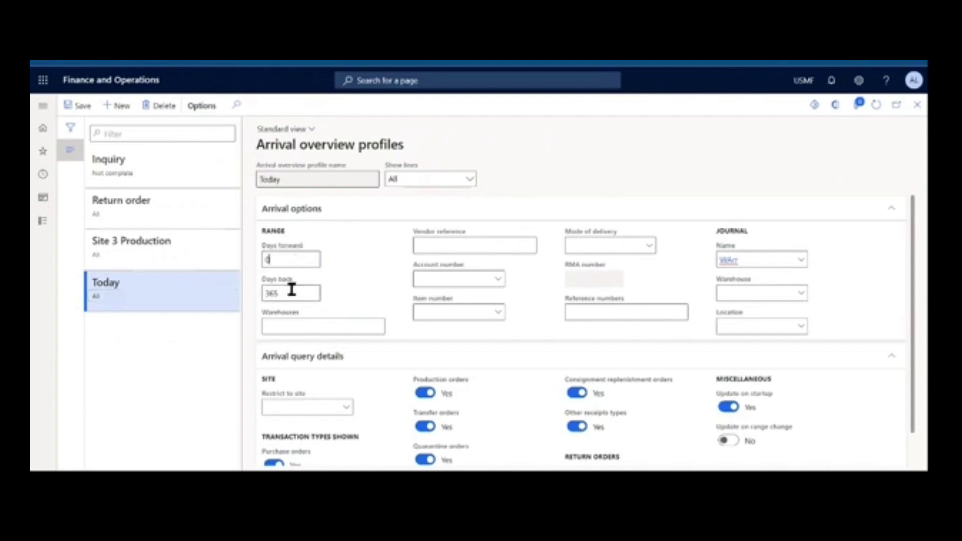
pyautogui.scroll(-2, 292, 289)
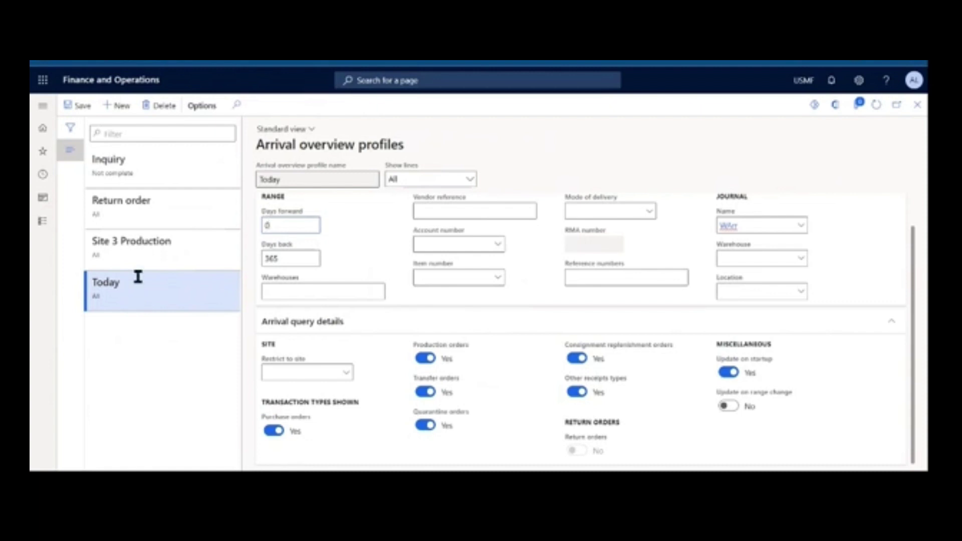
pyautogui.click(159, 219)
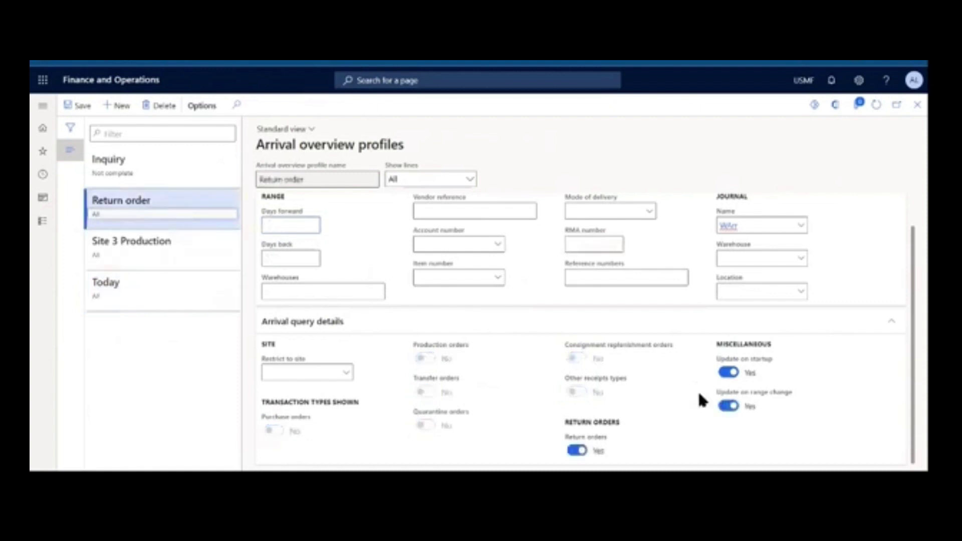
pyautogui.scroll(2, 606, 436)
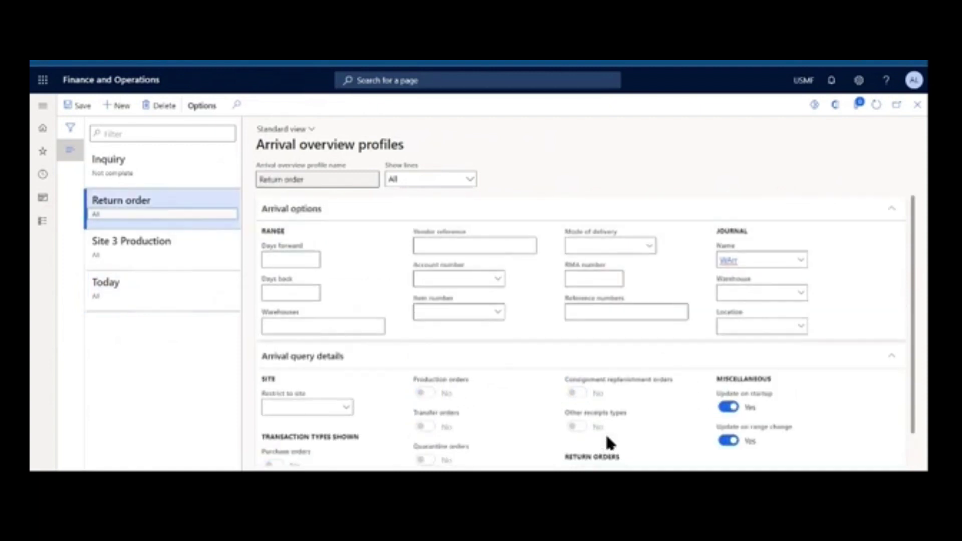
# Step: Check the journal name, warehouse and location of the Inquiry profile, and return to the arrival overview
pyautogui.click(150, 183)
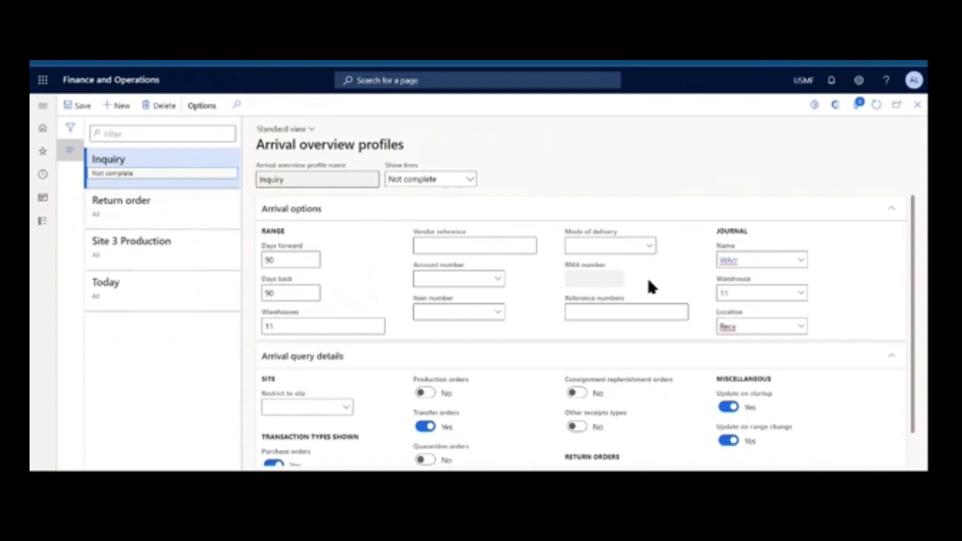
pyautogui.moveTo(747, 294)
pyautogui.moveTo(790, 288)
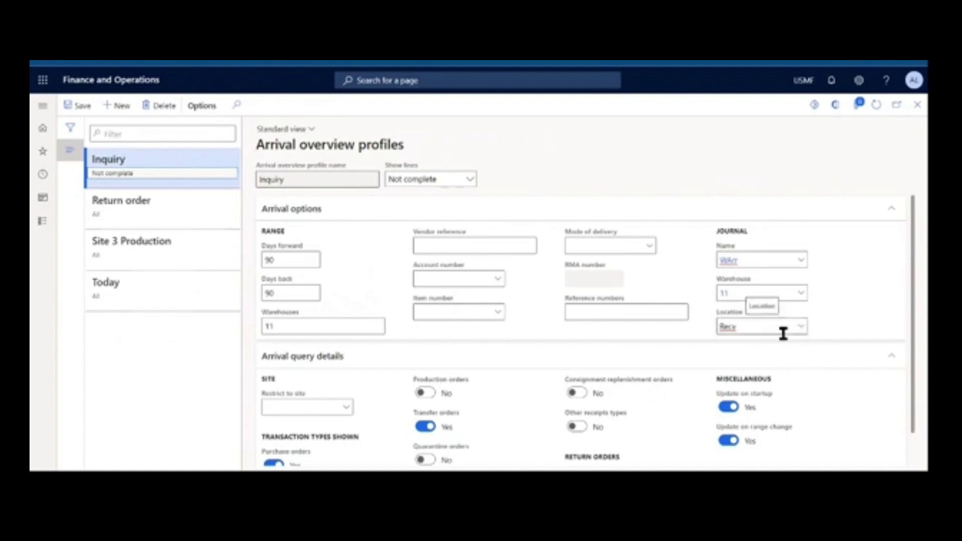
pyautogui.click(916, 106)
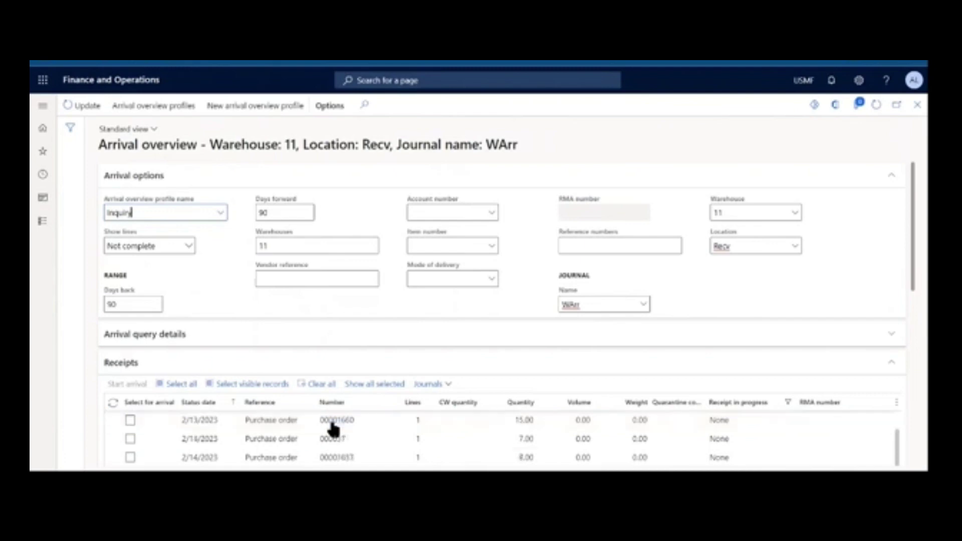
# Step: Examine the receipts list and the order lines of the receipts dated 2/16/2023, 2/27/2023 and 3/1/2023
pyautogui.scroll(-1, 332, 424)
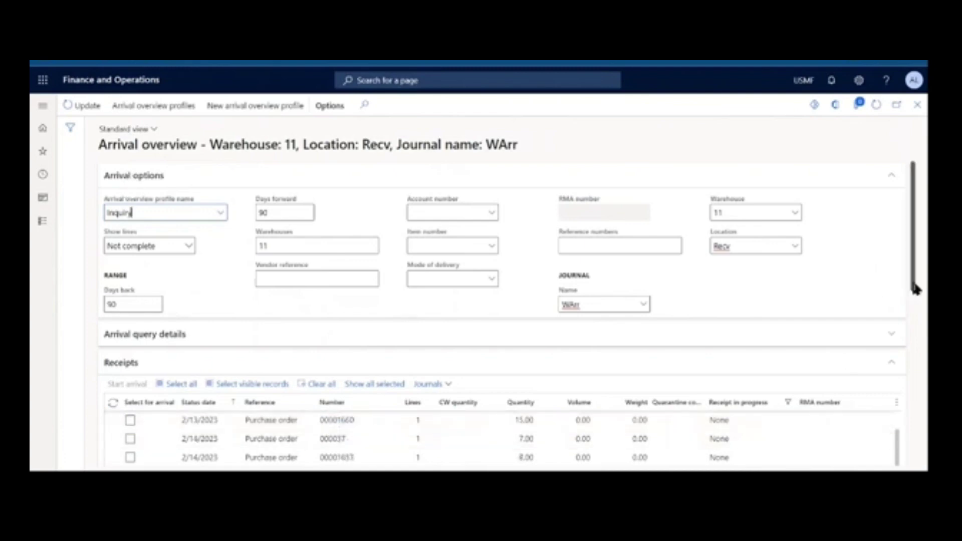
pyautogui.moveTo(909, 285); pyautogui.dragTo(915, 305)
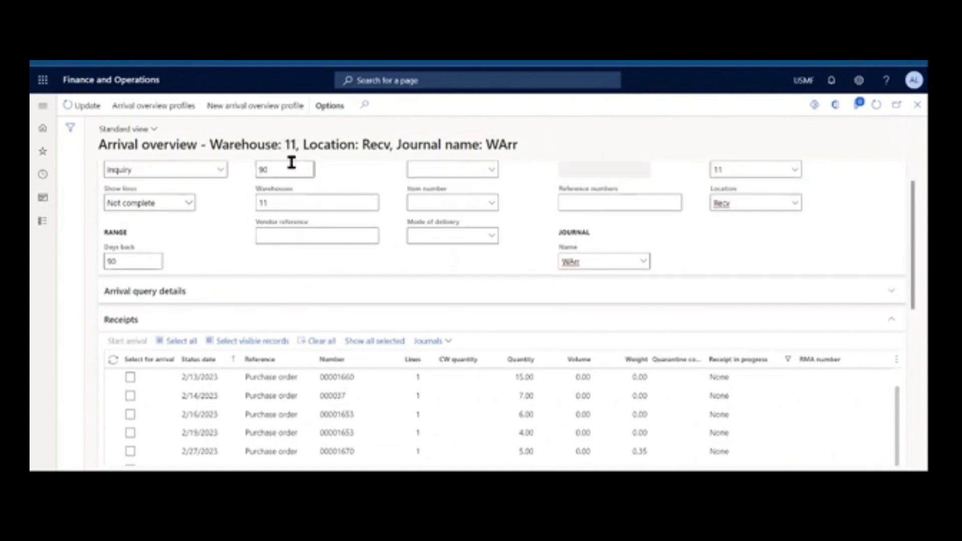
pyautogui.moveTo(913, 303); pyautogui.dragTo(918, 366)
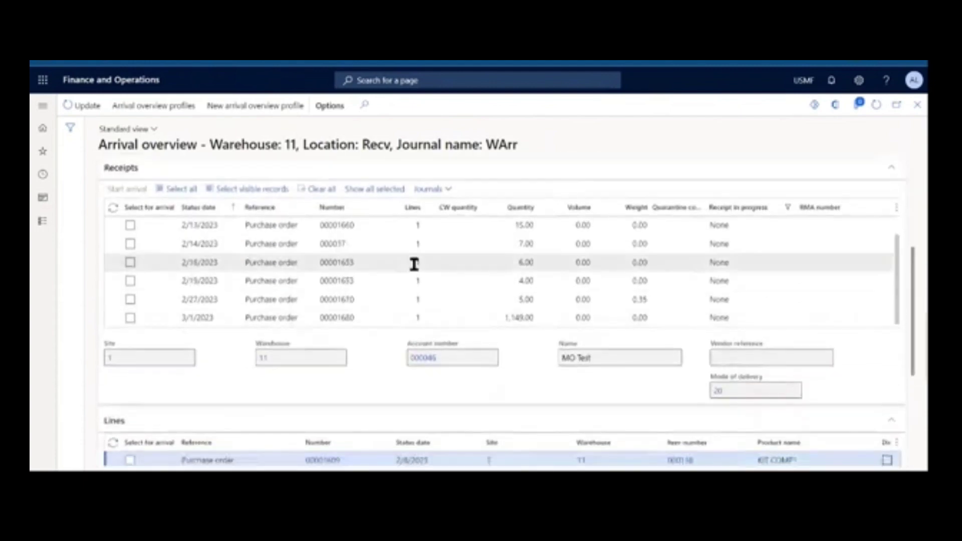
pyautogui.click(414, 262)
pyautogui.scroll(-1, 917, 333)
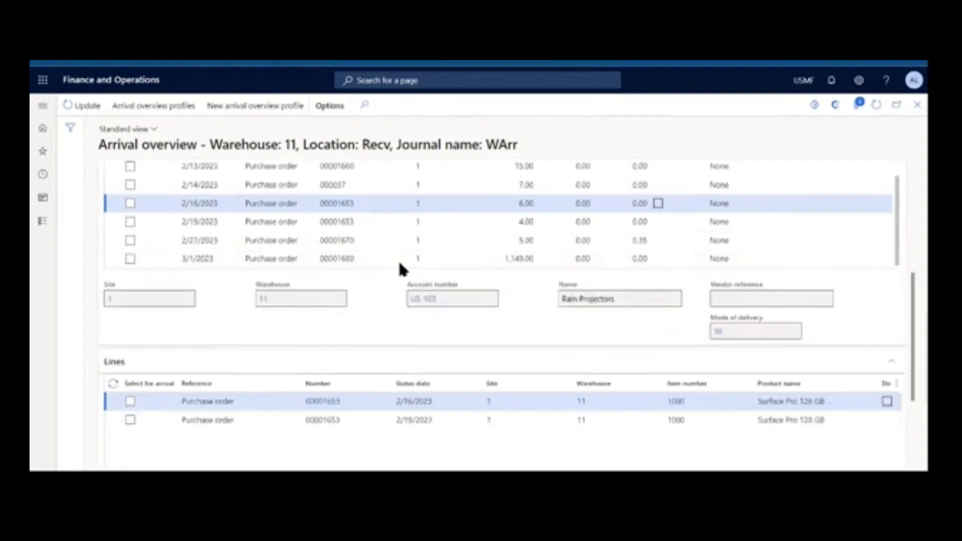
pyautogui.click(360, 240)
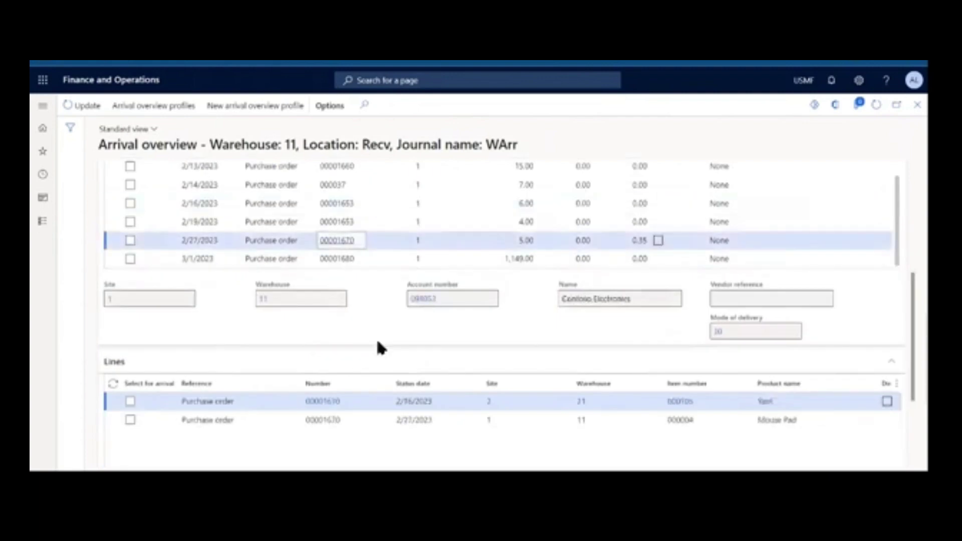
pyautogui.click(383, 259)
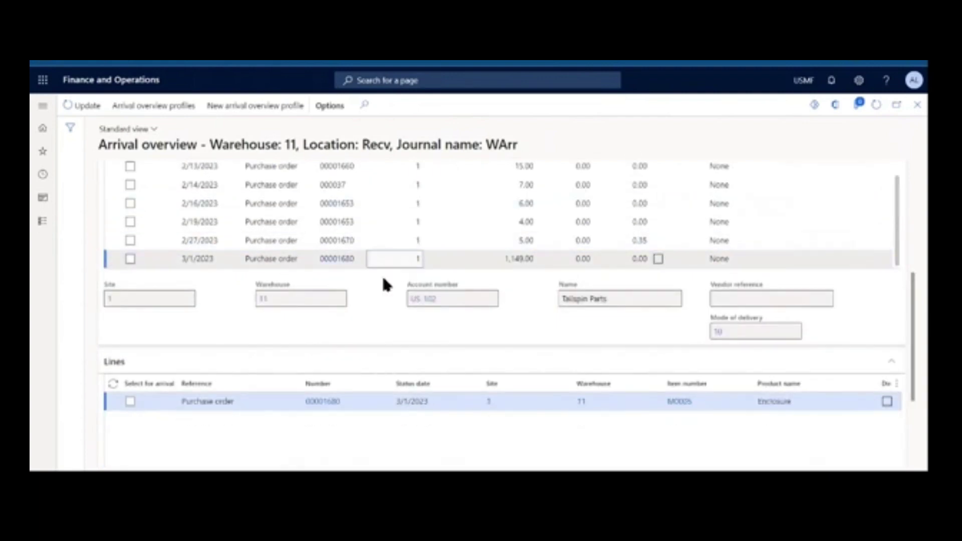
pyautogui.scroll(3, 551, 401)
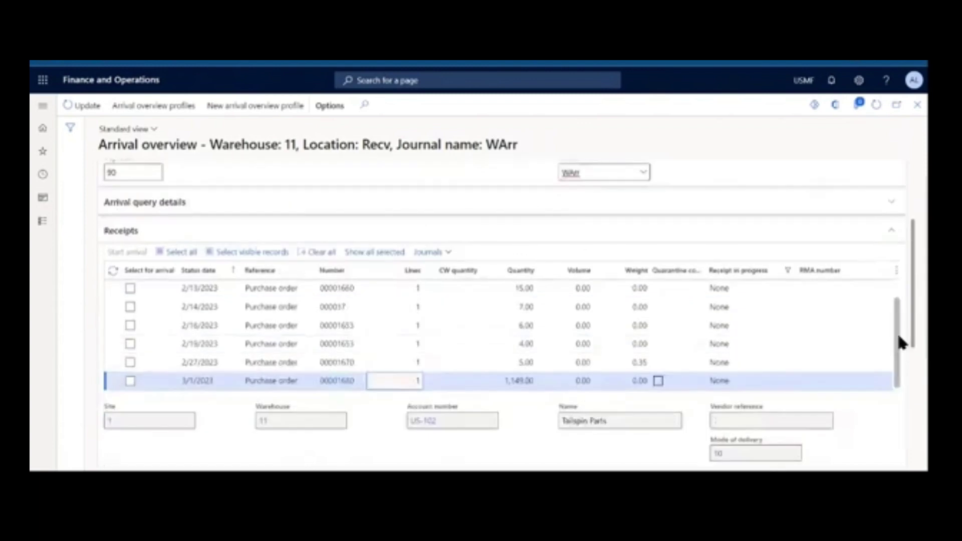
pyautogui.moveTo(898, 331); pyautogui.dragTo(911, 286)
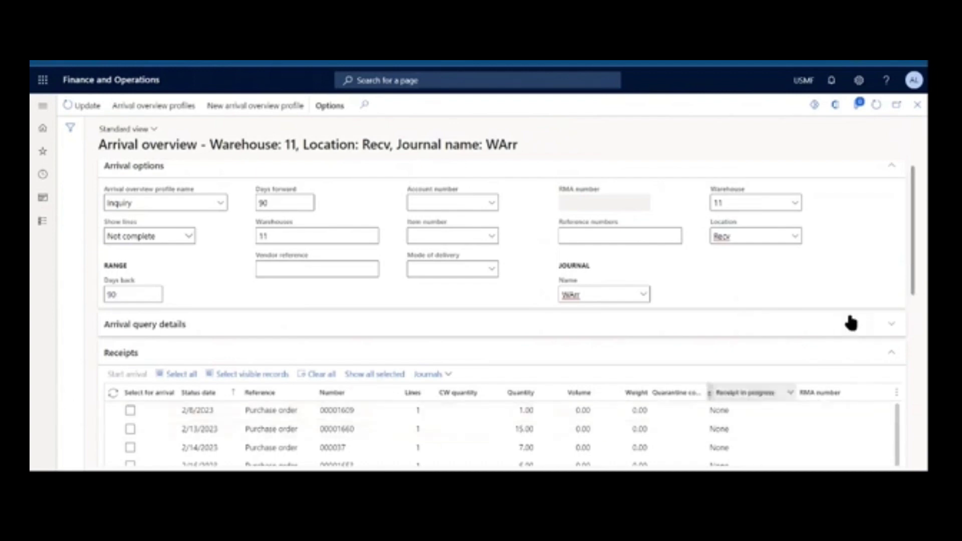
# Step: Select the purchase order receipts dated 2/8/2023, 2/13/2023 and 2/14/2023 for arrival
pyautogui.moveTo(912, 295); pyautogui.dragTo(912, 349)
pyautogui.click(130, 297)
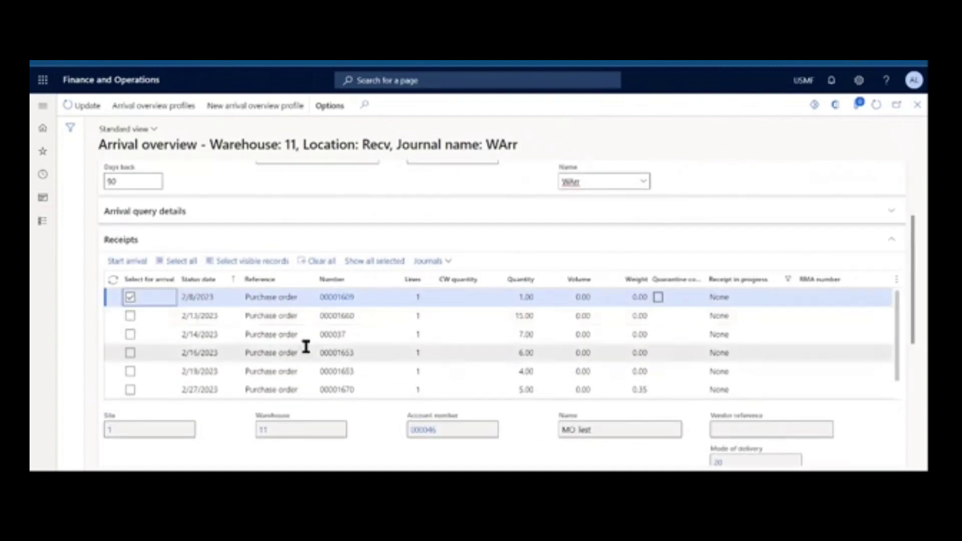
pyautogui.click(130, 316)
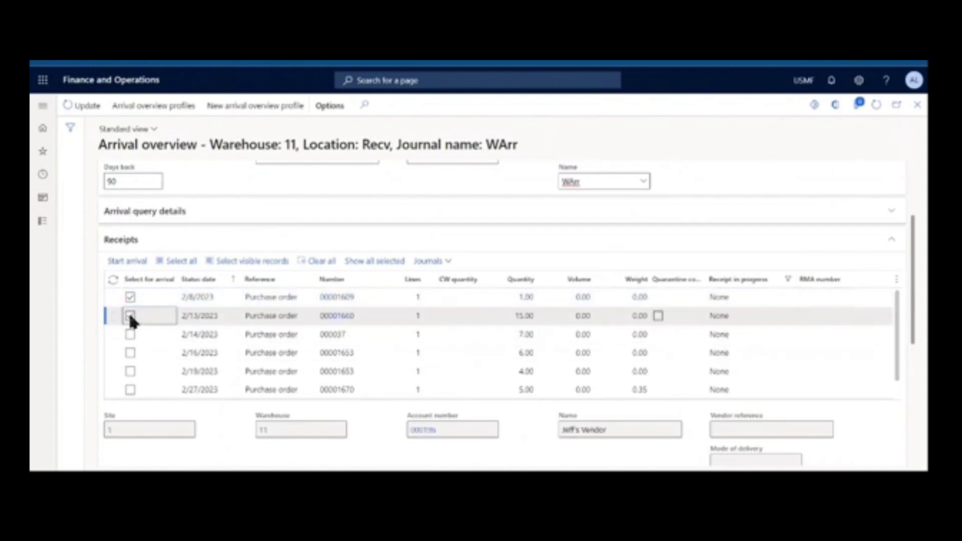
pyautogui.moveTo(912, 331); pyautogui.dragTo(910, 365)
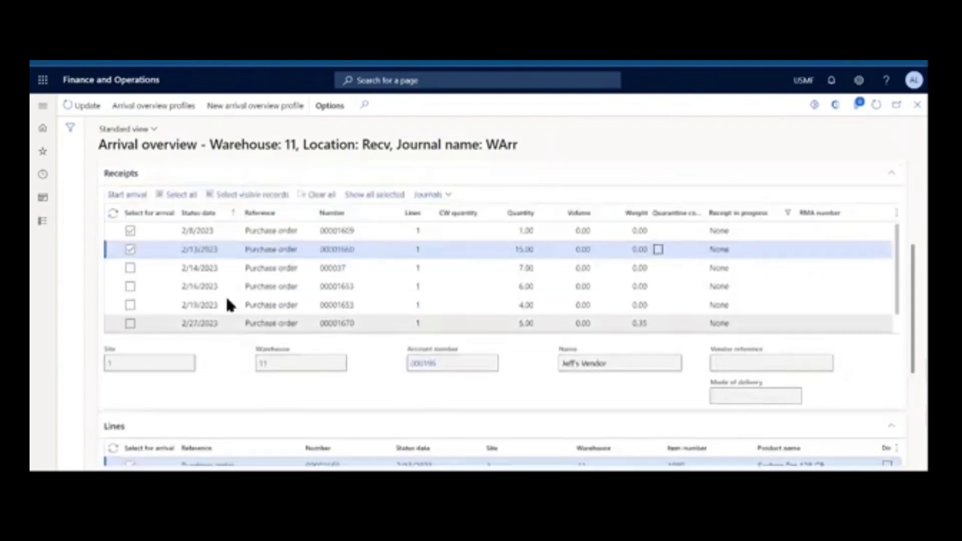
pyautogui.click(132, 270)
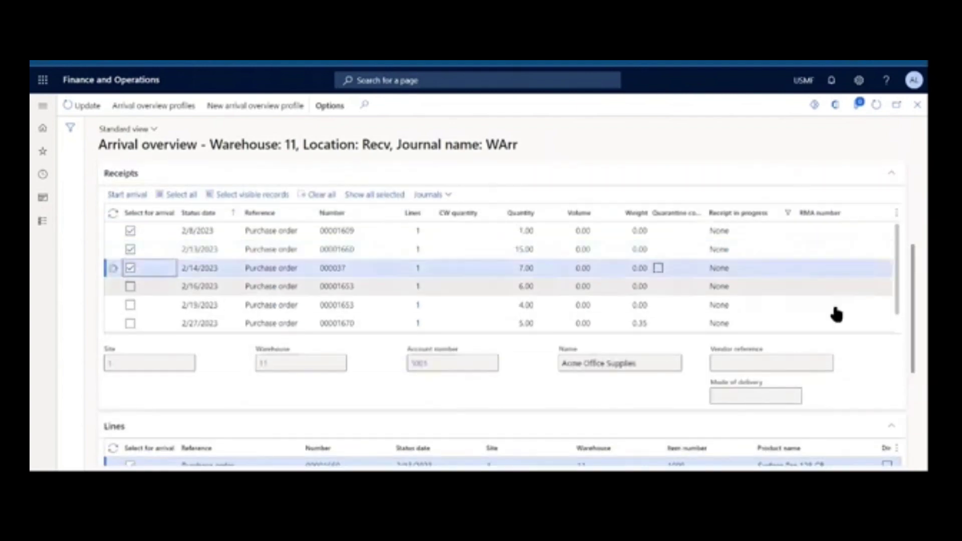
# Step: Open the product details of item M0004 from the 2/14/2023 order line and go to its warehouse items
pyautogui.moveTo(913, 333); pyautogui.dragTo(920, 375)
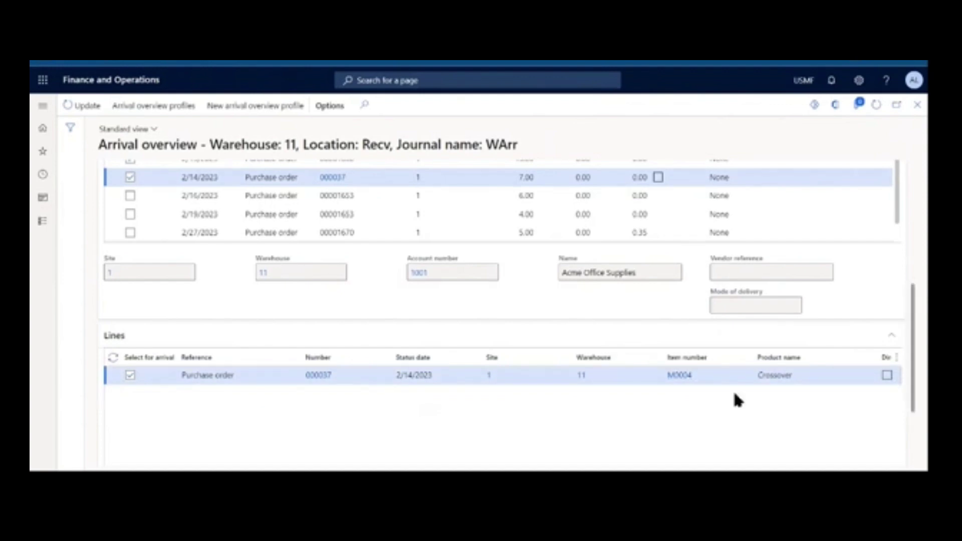
pyautogui.click(680, 376)
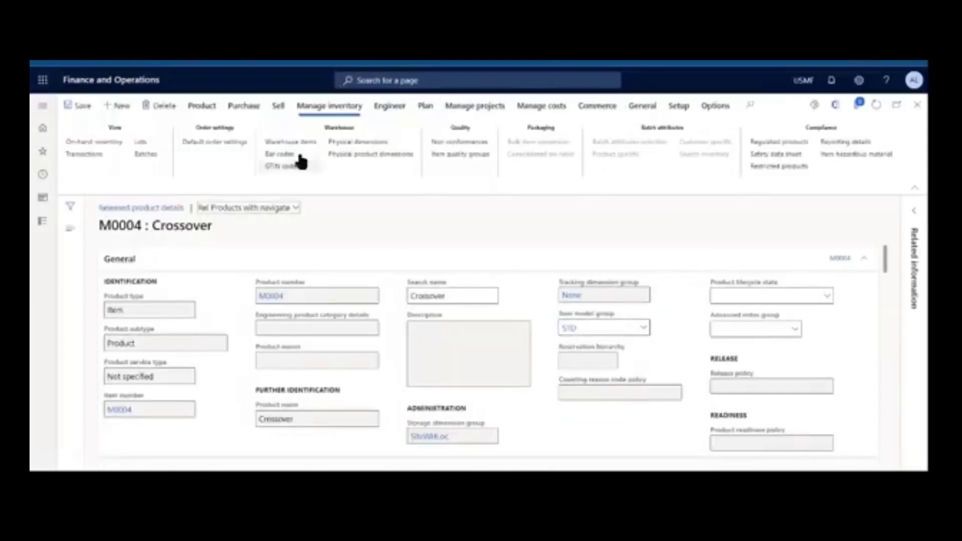
pyautogui.click(306, 147)
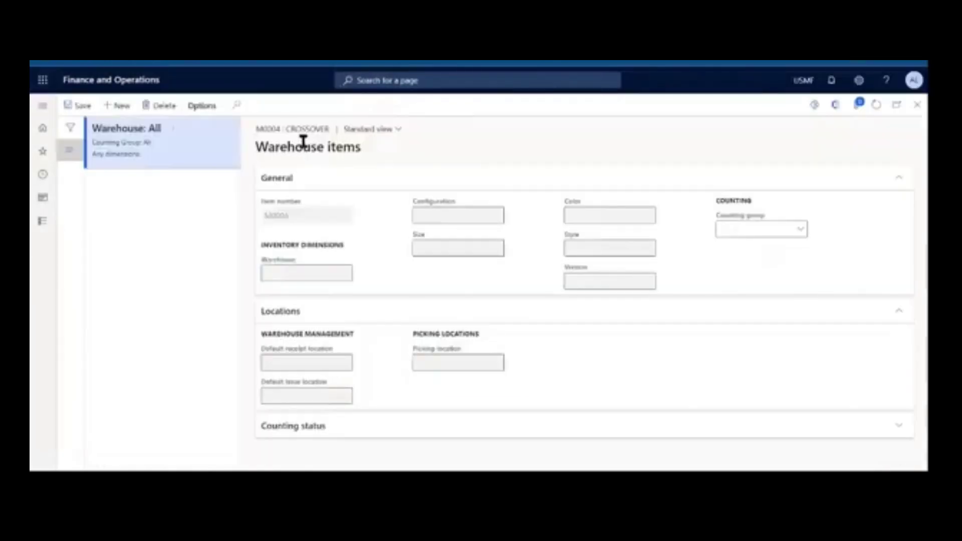
# Step: Add a warehouse items record for warehouse 11 and save it
pyautogui.click(116, 106)
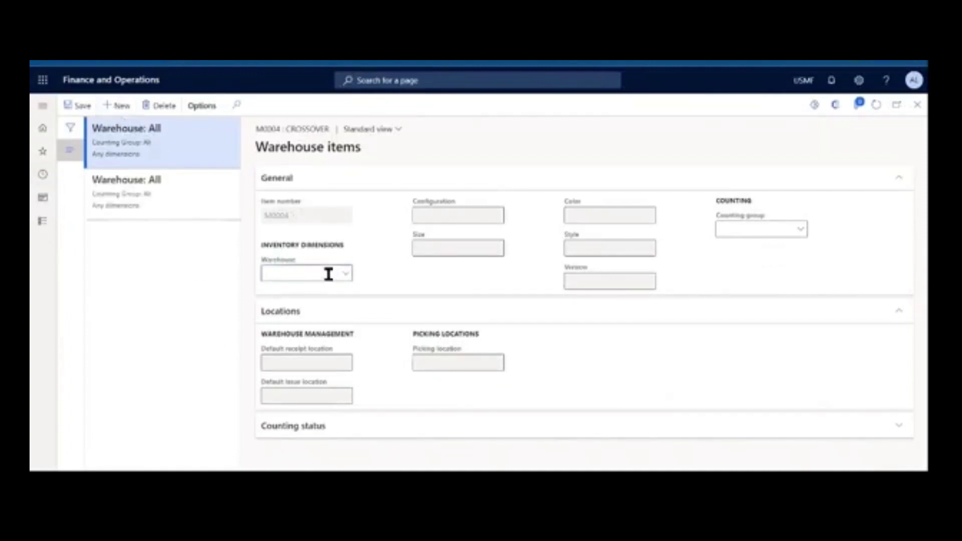
pyautogui.write('11')
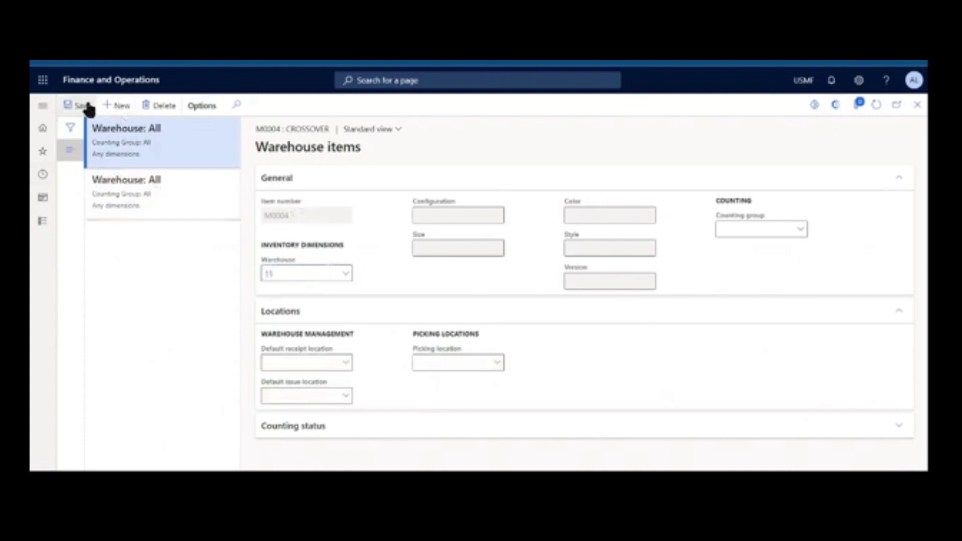
pyautogui.click(80, 106)
# Step: Set warehouse 11's default receipt location to Recv, default issue location to 11 and picking location to 11-A
pyautogui.click(345, 364)
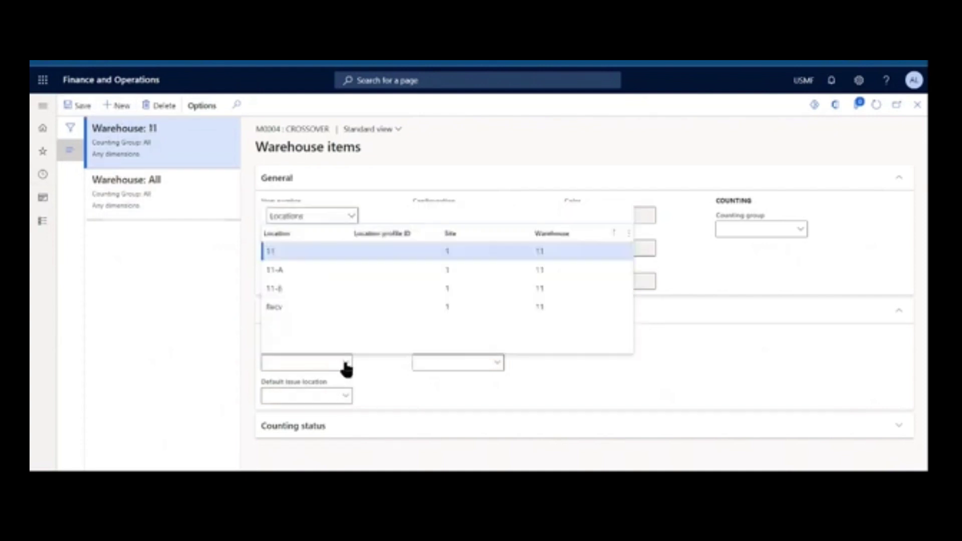
pyautogui.click(310, 306)
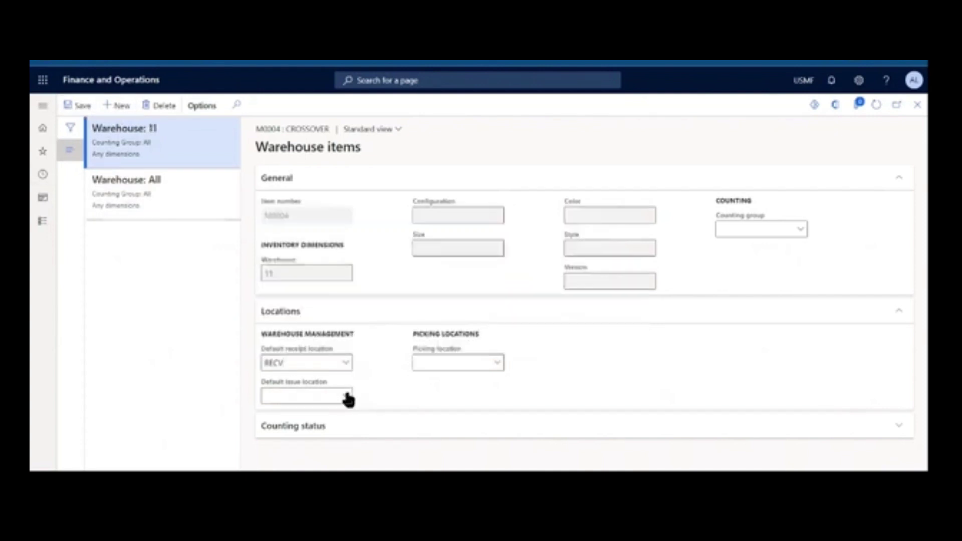
pyautogui.click(346, 398)
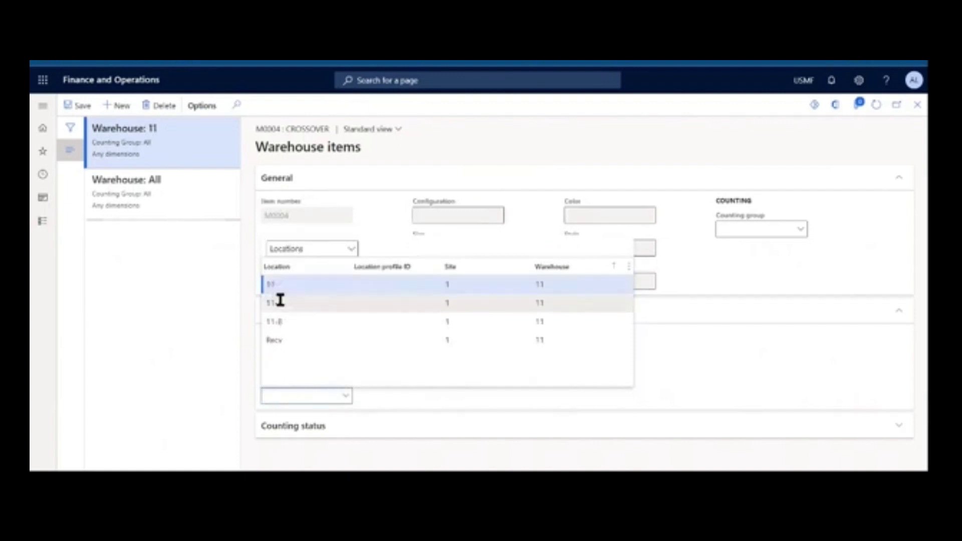
pyautogui.click(318, 284)
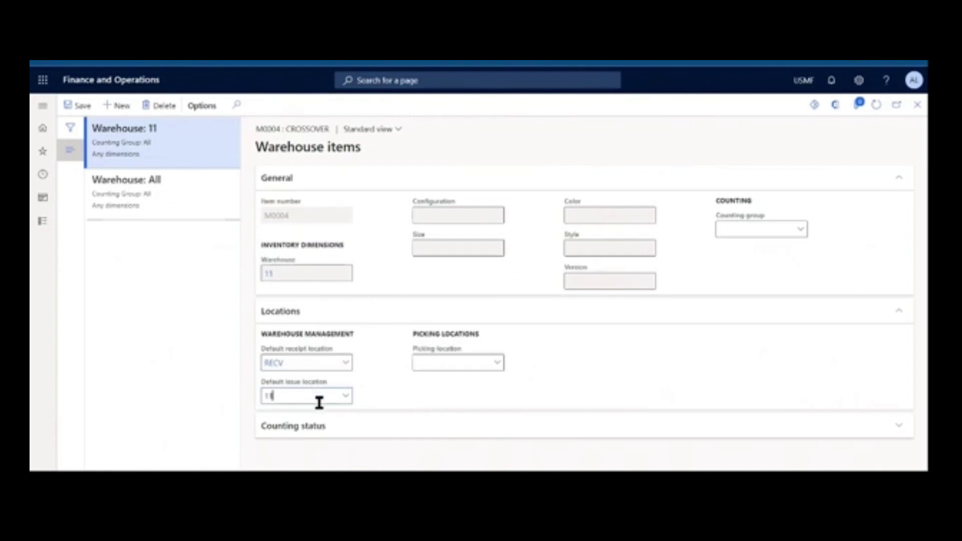
pyautogui.click(489, 364)
pyautogui.click(494, 364)
pyautogui.click(466, 254)
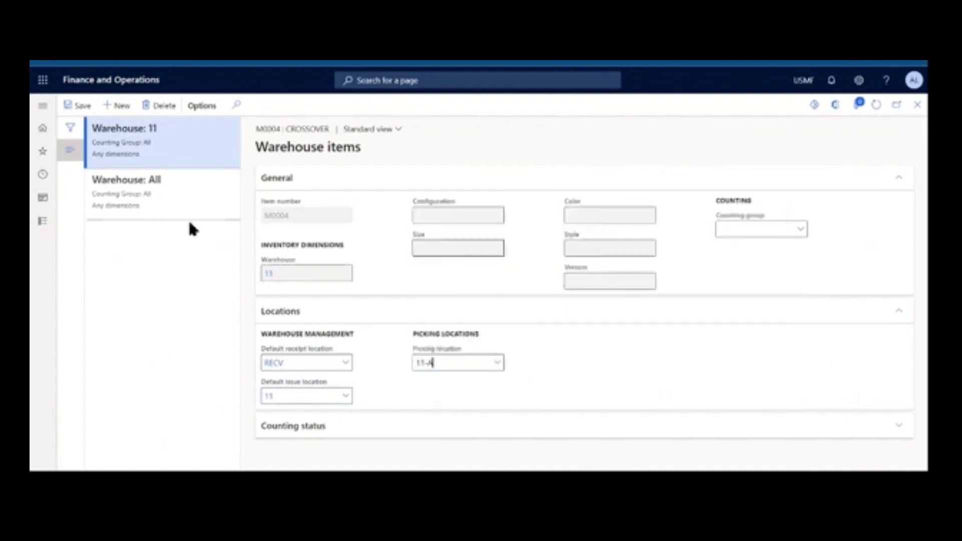
# Step: Save the warehouse 11 record for item M0004 and start the arrival of the selected receipts in the Arrival overview
pyautogui.click(66, 104)
pyautogui.press('Escape')
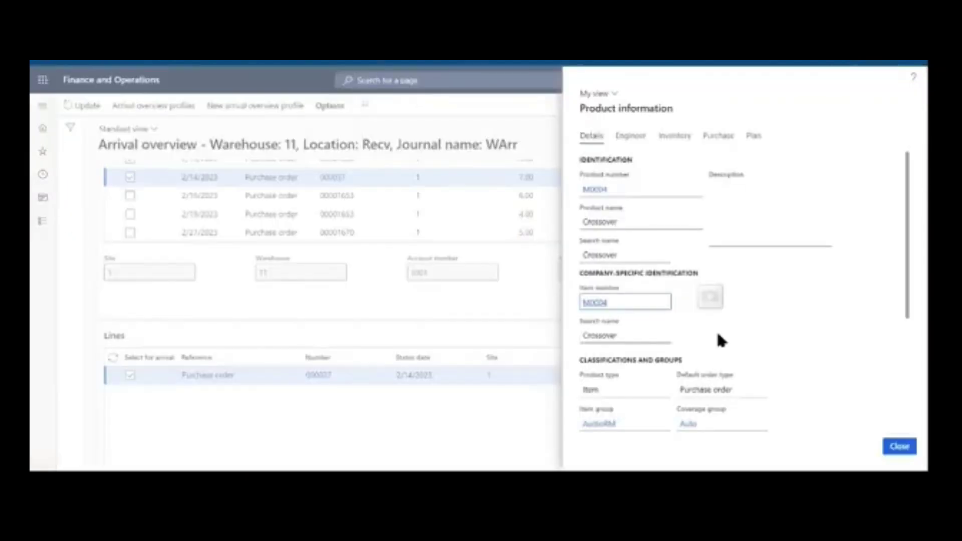
pyautogui.press('Escape')
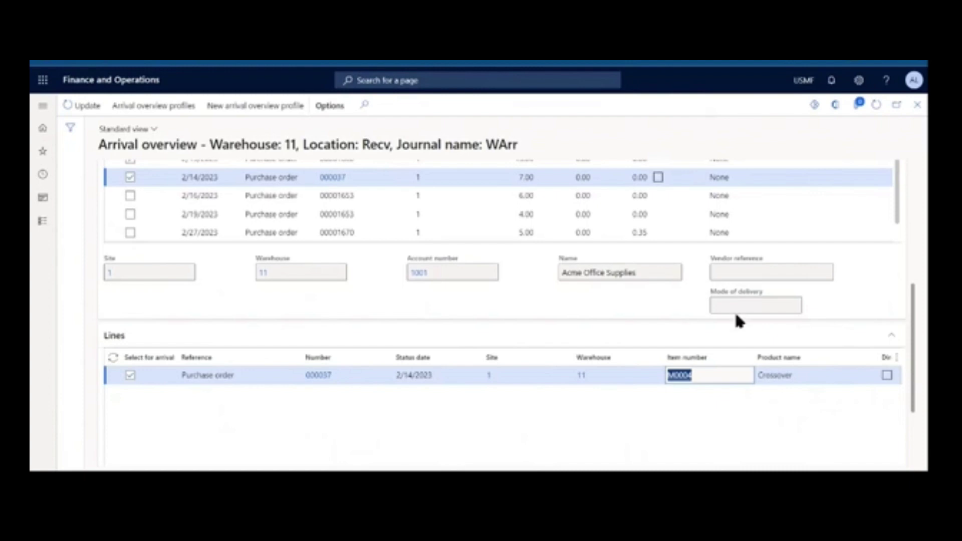
pyautogui.moveTo(912, 404); pyautogui.dragTo(910, 348)
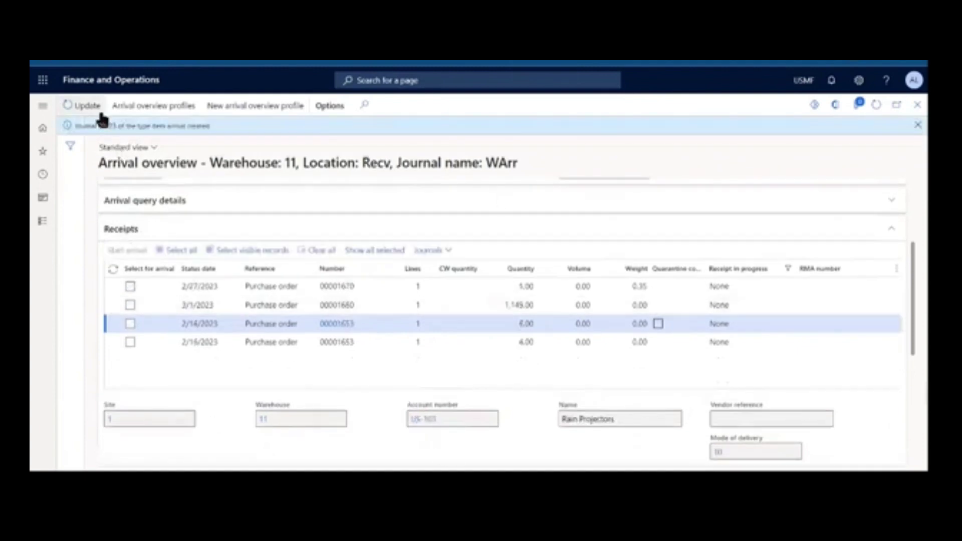
# Step: Set the Arrival overview to show In progress lines and check the journal options for the 2/8/2023 receipt
pyautogui.click(181, 202)
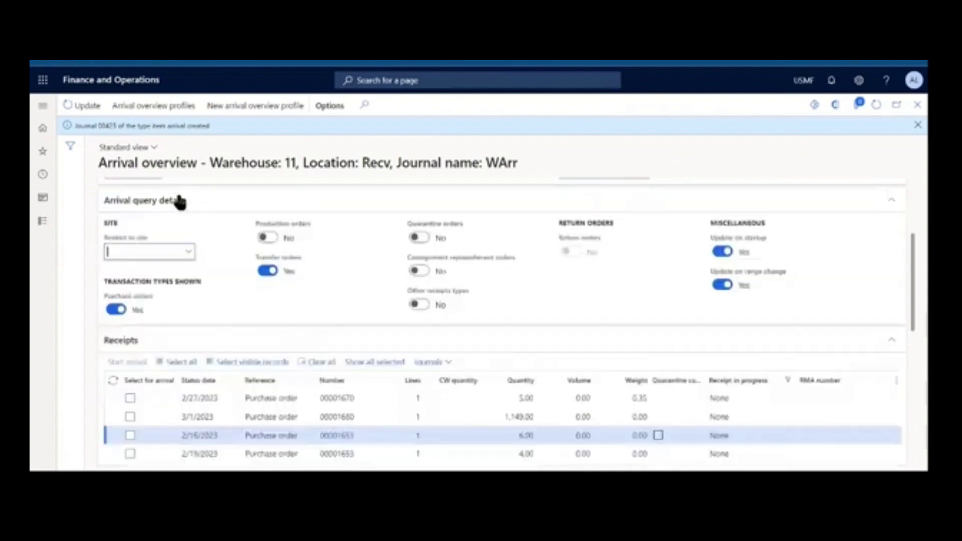
pyautogui.scroll(3, 231, 326)
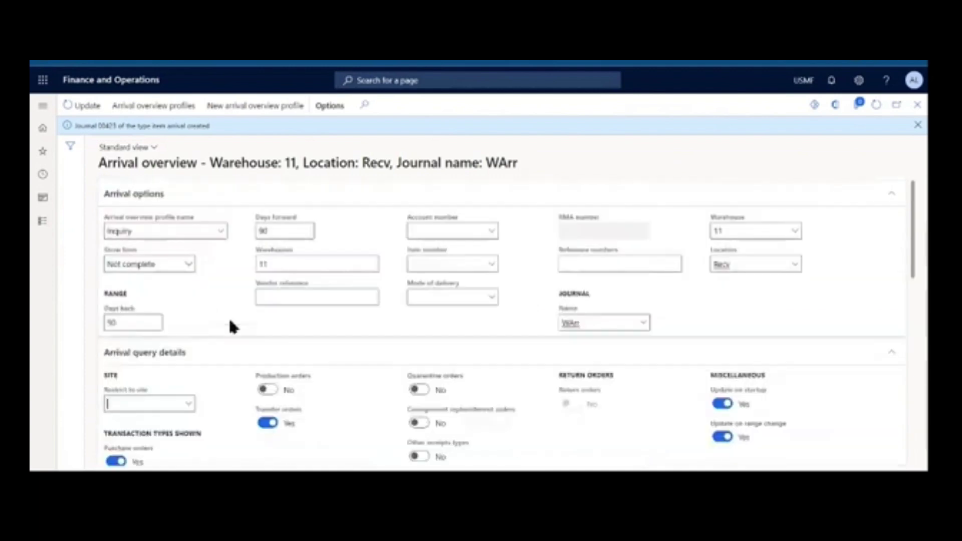
pyautogui.click(189, 265)
pyautogui.click(167, 315)
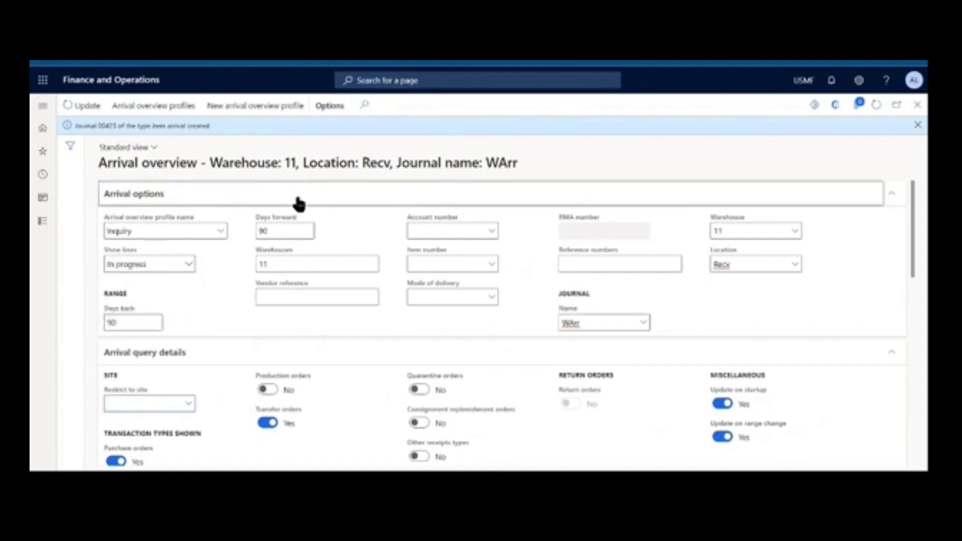
pyautogui.scroll(-4, 301, 226)
pyautogui.scroll(-1, 304, 249)
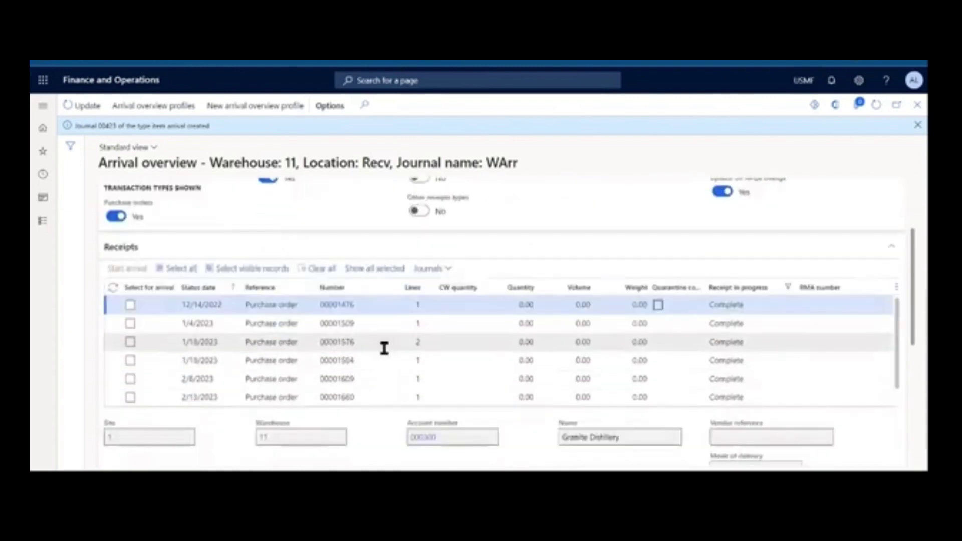
pyautogui.scroll(-1, 384, 348)
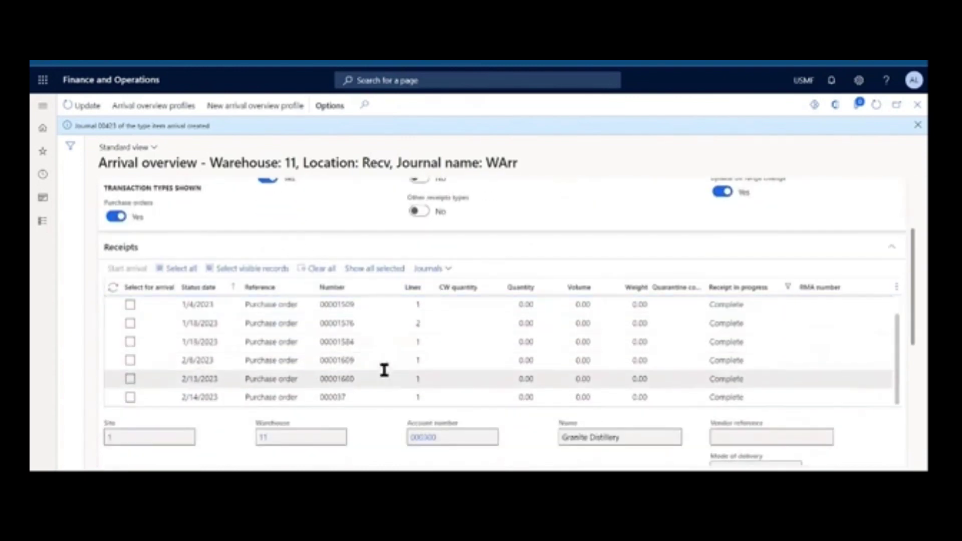
pyautogui.click(384, 361)
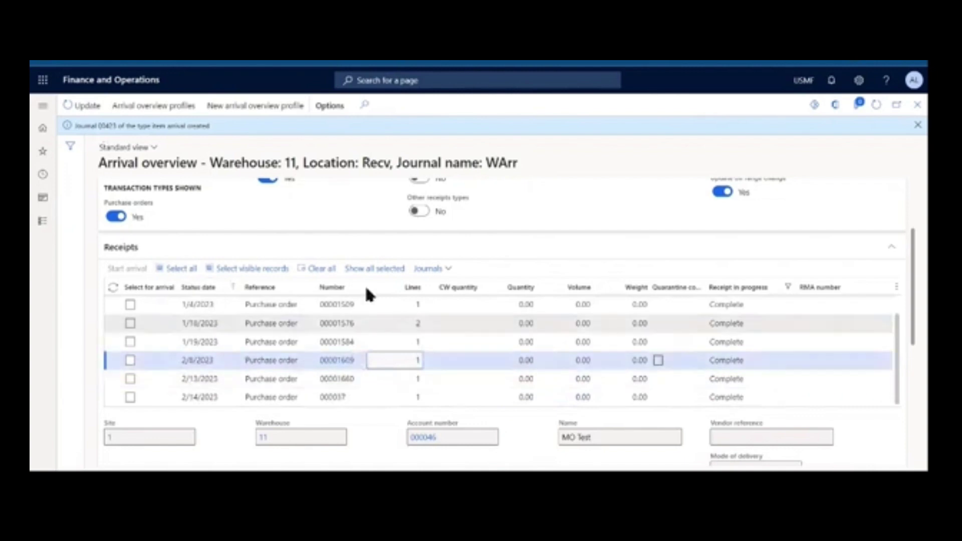
pyautogui.click(432, 269)
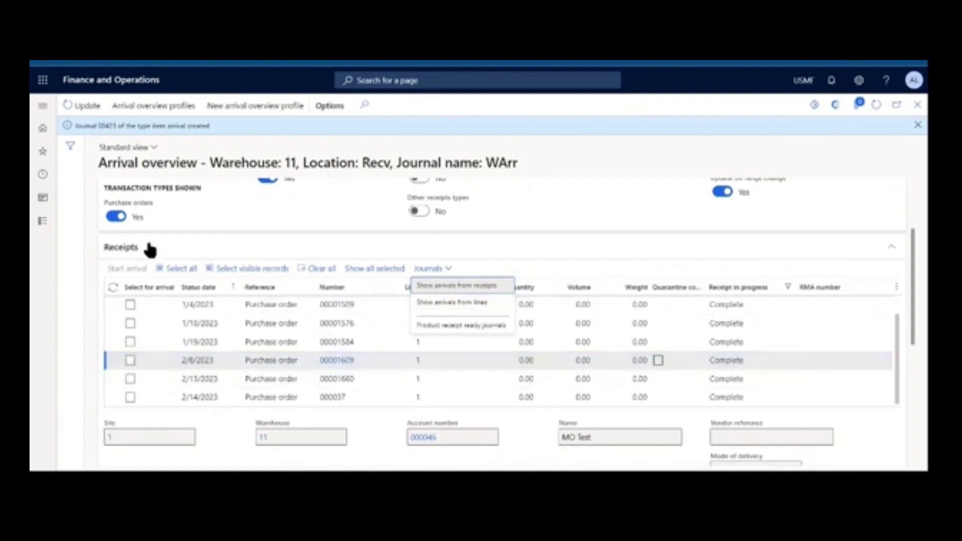
# Step: Go to the Item arrival journals under Journal entries and open the lines of journal 00423
pyautogui.click(36, 114)
pyautogui.click(39, 107)
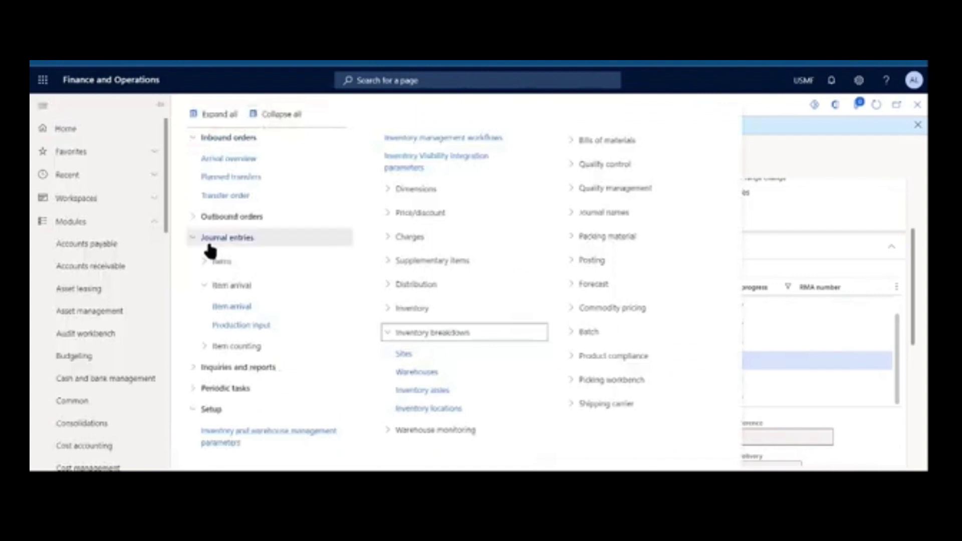
pyautogui.click(289, 307)
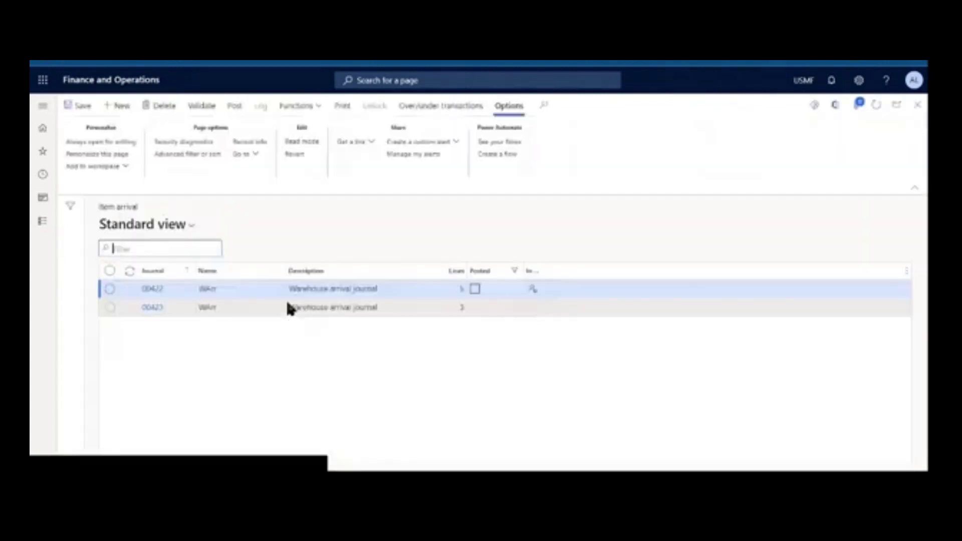
pyautogui.click(147, 308)
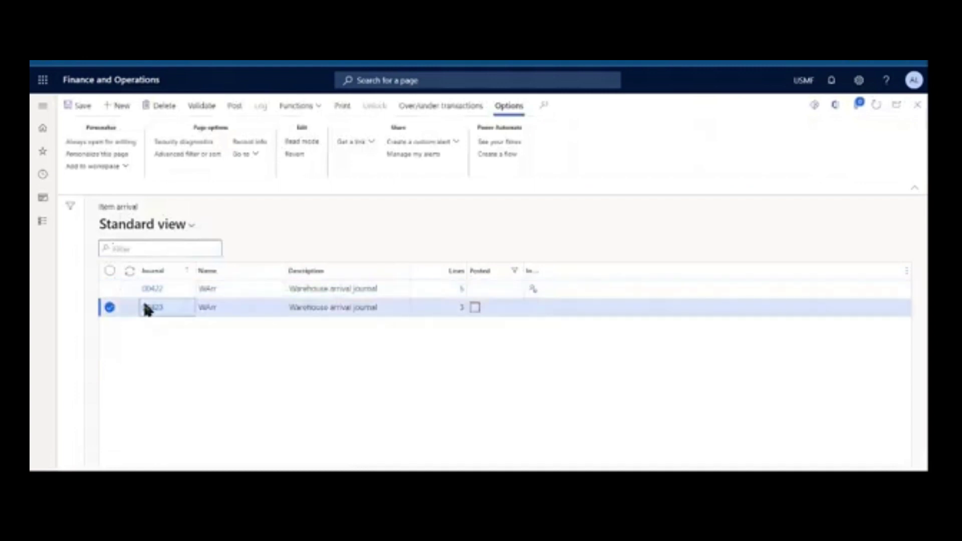
pyautogui.click(151, 307)
pyautogui.scroll(-2, 274, 297)
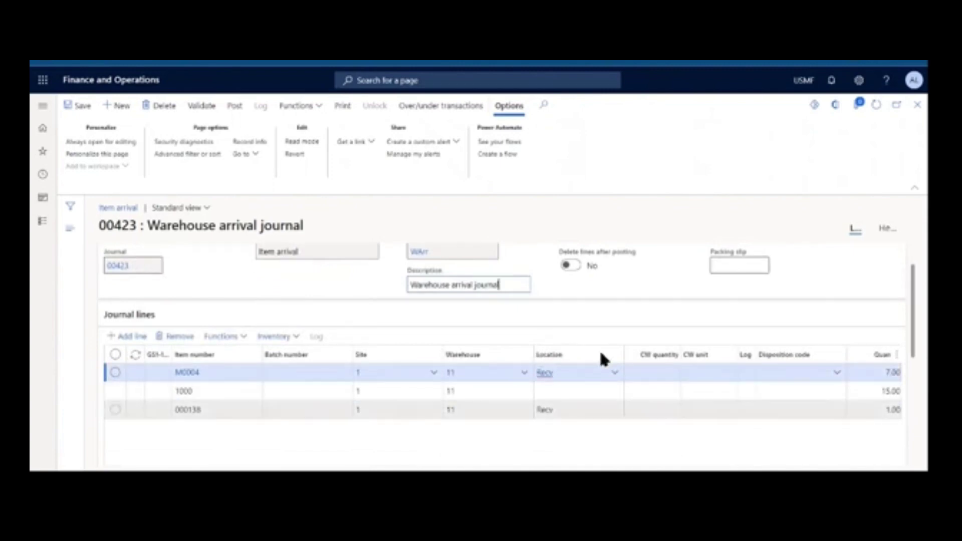
# Step: Examine the product information of item 1000 on the line without a location and the quantities on the journal lines
pyautogui.click(604, 391)
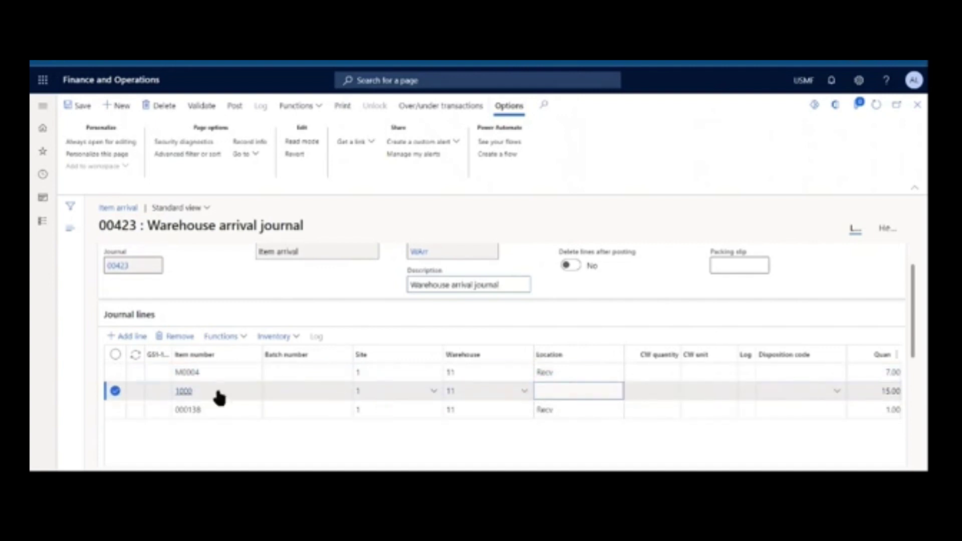
pyautogui.click(186, 390)
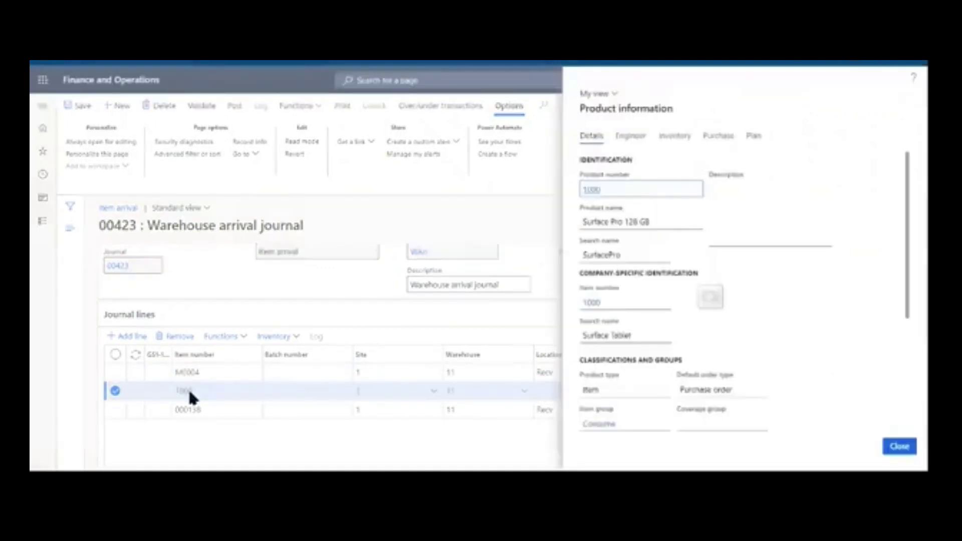
pyautogui.click(596, 306)
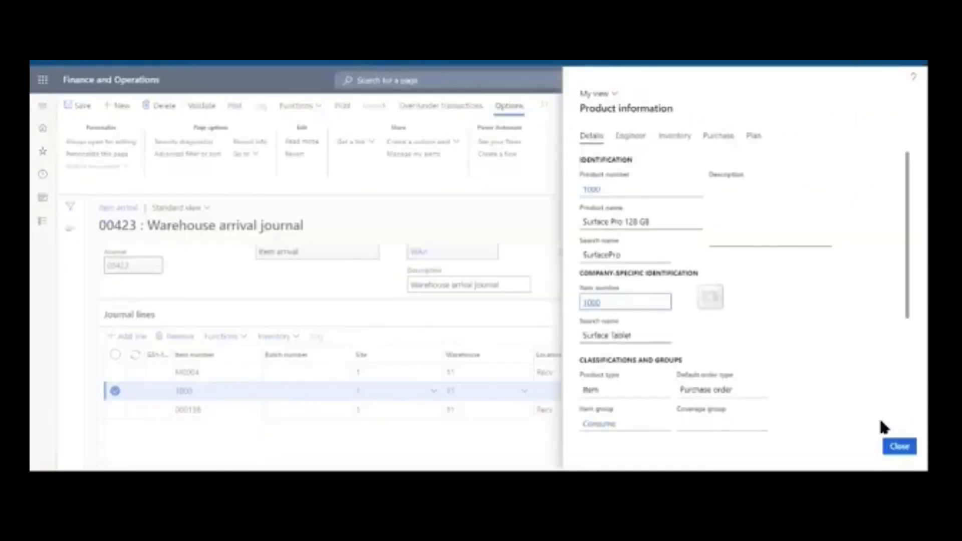
pyautogui.press('Escape')
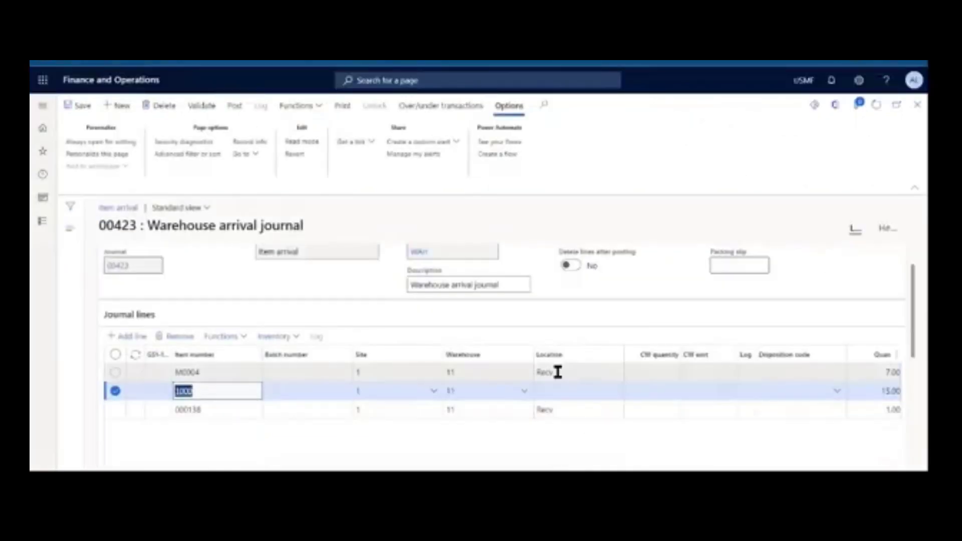
pyautogui.scroll(-1, 832, 412)
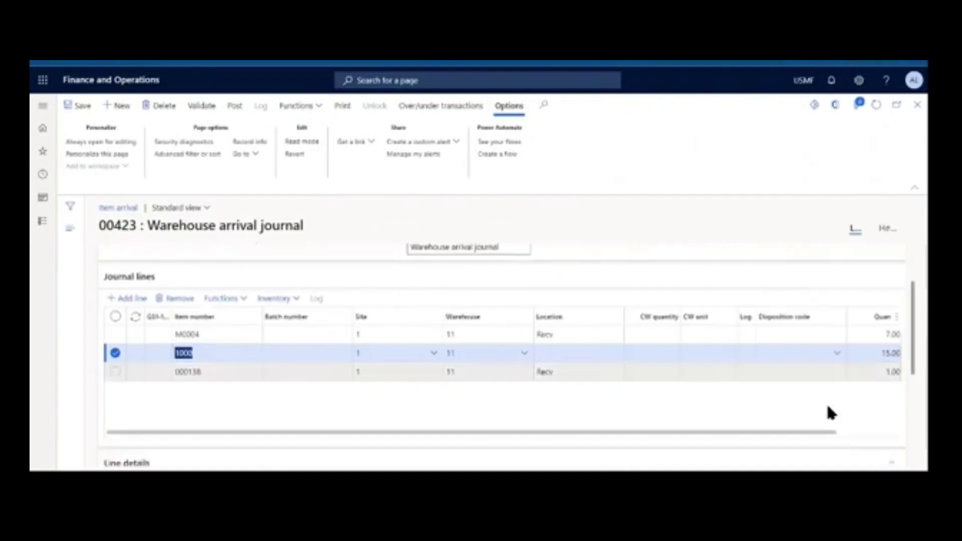
pyautogui.moveTo(801, 433); pyautogui.dragTo(847, 433)
pyautogui.click(822, 335)
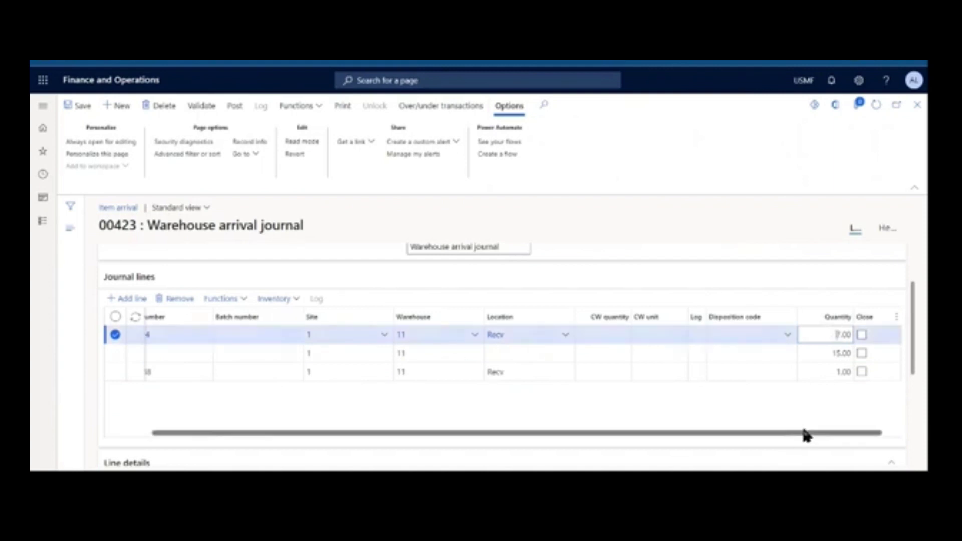
pyautogui.moveTo(802, 434); pyautogui.dragTo(726, 437)
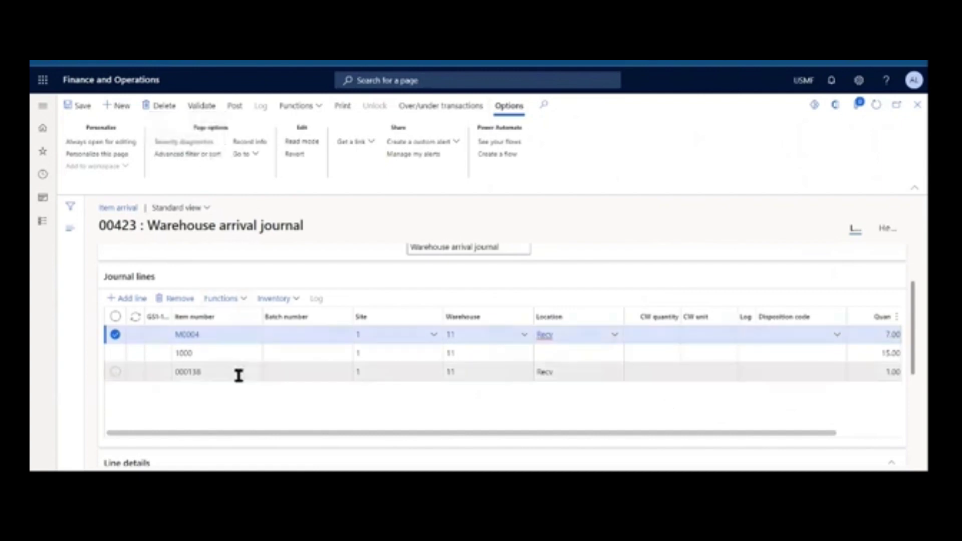
# Step: Validate journal 00423 without batch processing and review the validation messages
pyautogui.click(202, 105)
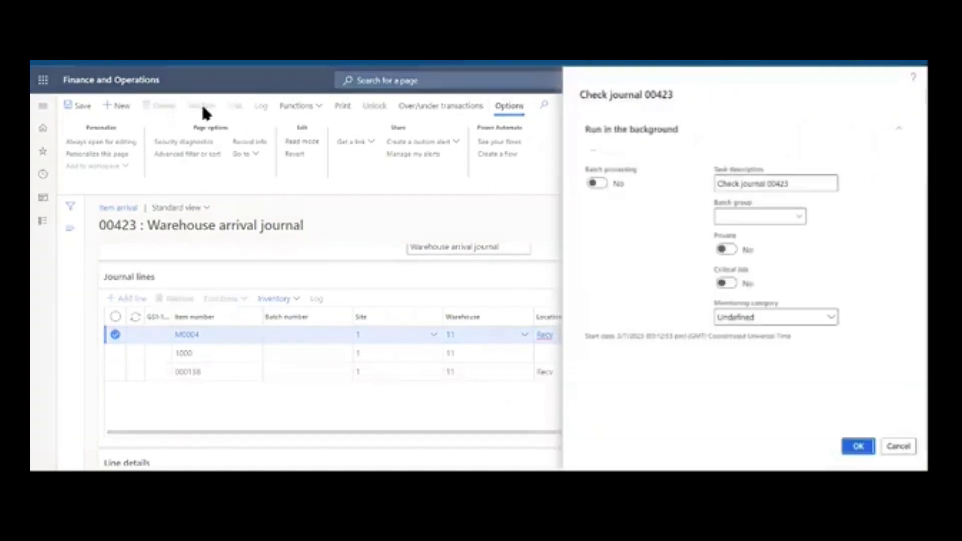
pyautogui.click(861, 449)
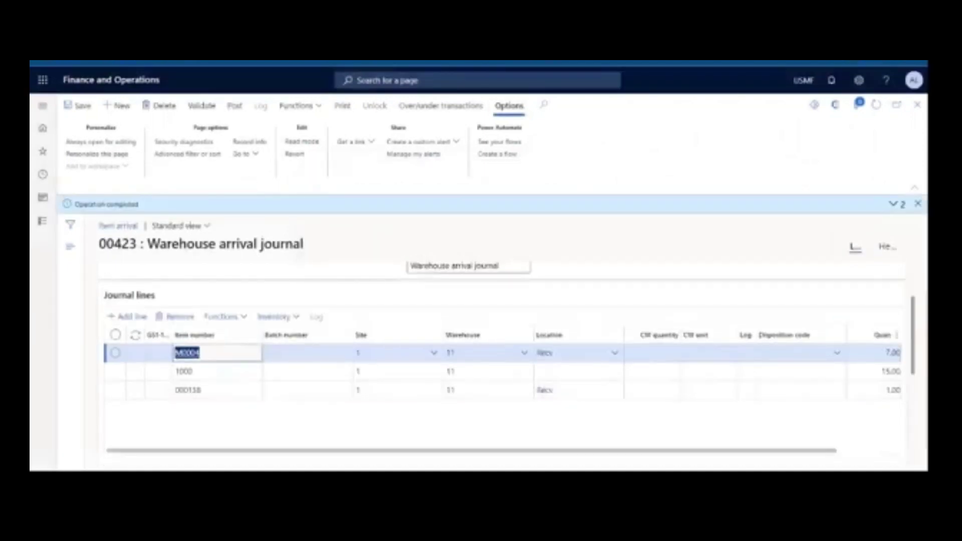
pyautogui.click(896, 205)
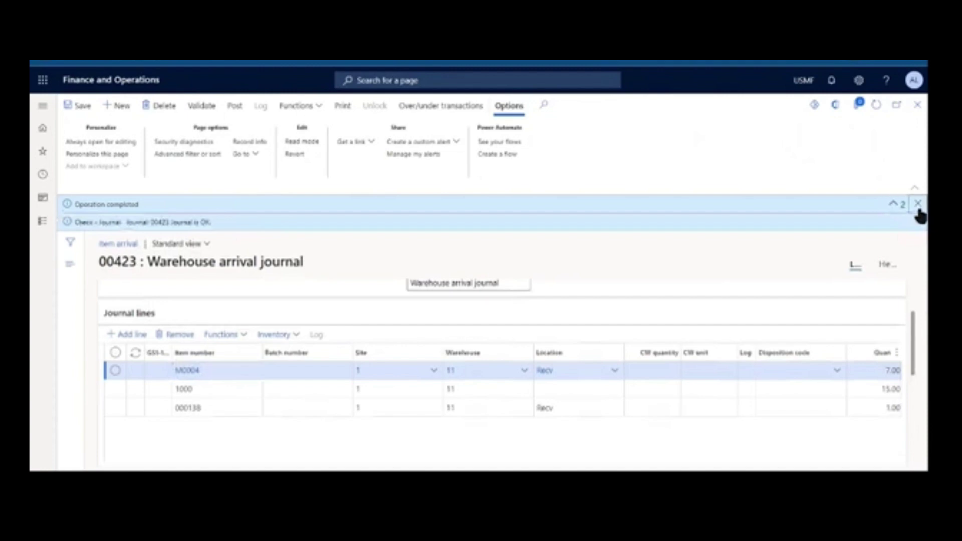
pyautogui.click(918, 205)
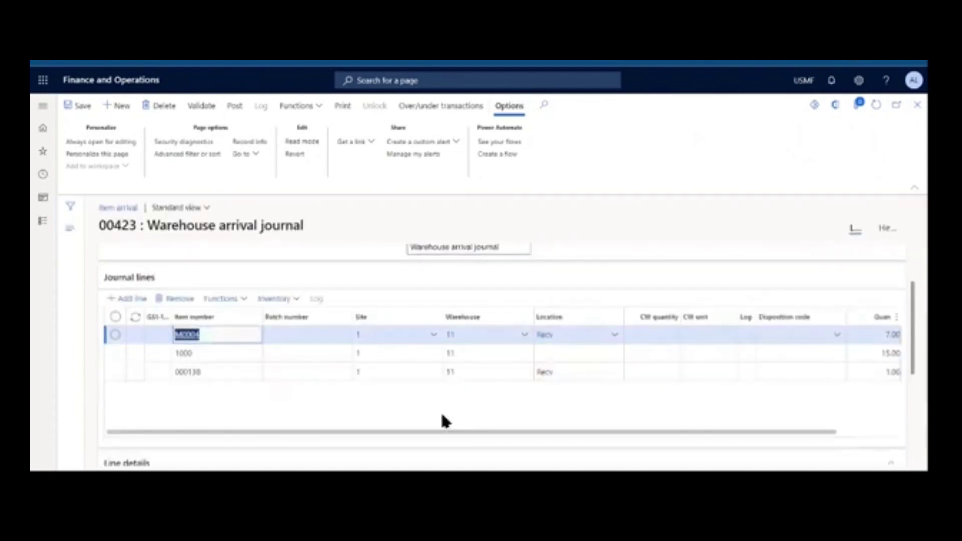
# Step: Check the line details of item M0004 and post journal 00423 without batch processing
pyautogui.moveTo(436, 431); pyautogui.dragTo(541, 432)
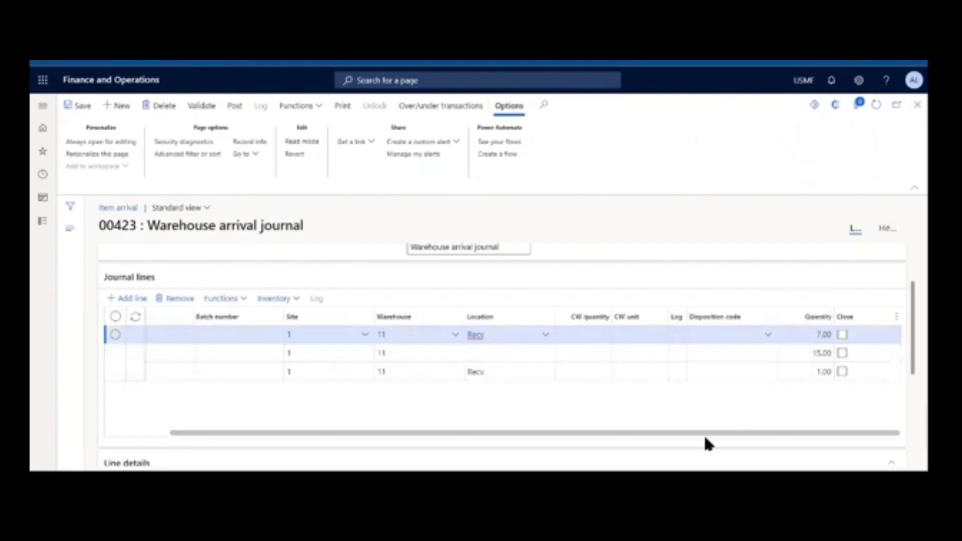
pyautogui.moveTo(705, 439); pyautogui.dragTo(599, 440)
pyautogui.moveTo(910, 365); pyautogui.dragTo(910, 433)
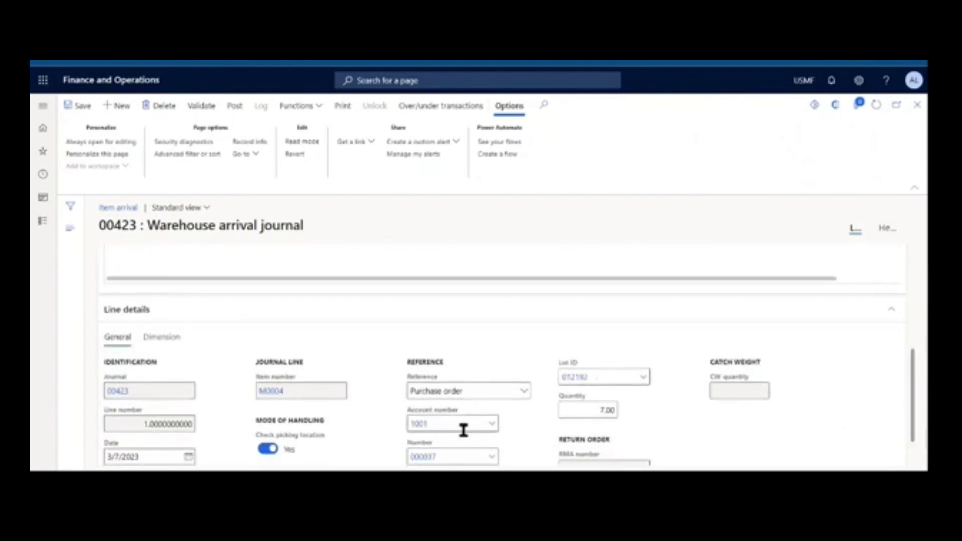
pyautogui.moveTo(916, 415); pyautogui.dragTo(913, 441)
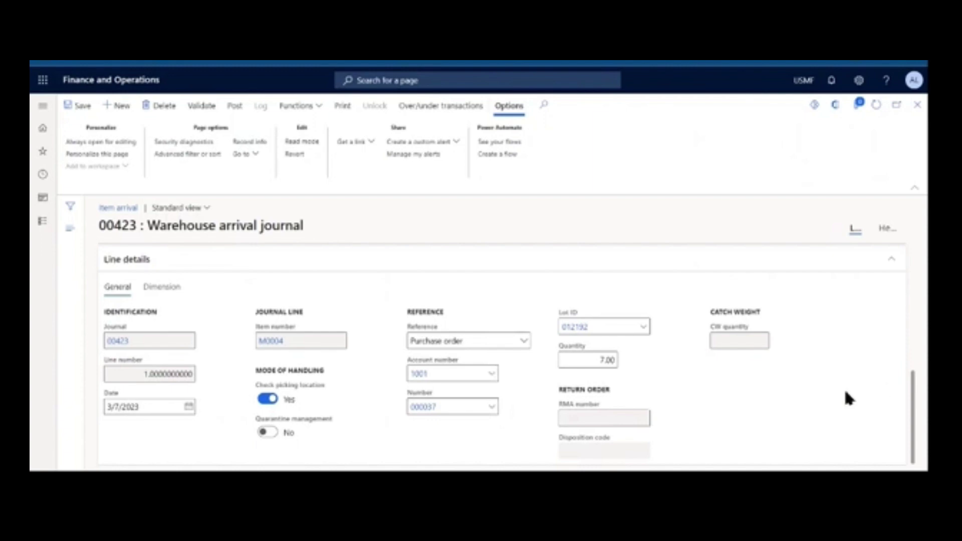
pyautogui.scroll(3, 847, 397)
pyautogui.scroll(3, 845, 393)
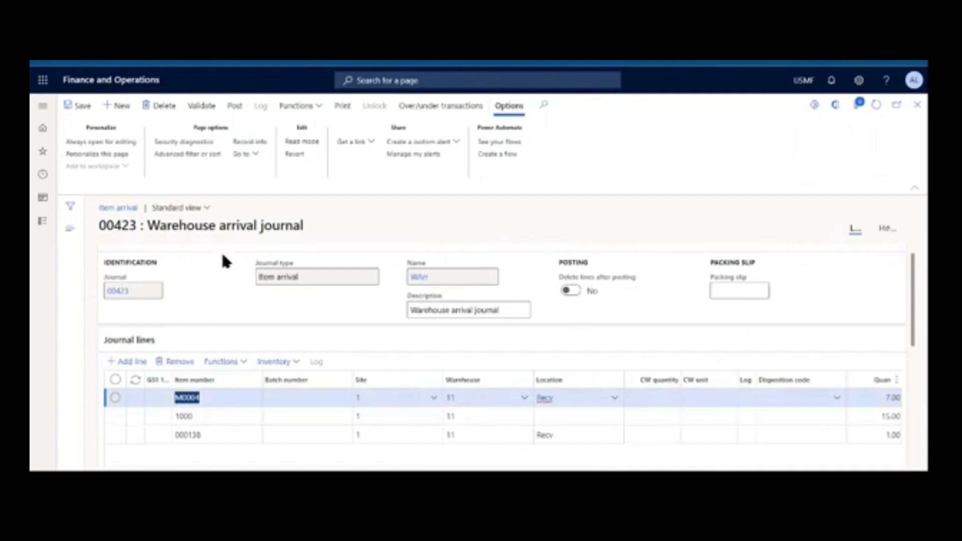
pyautogui.click(240, 106)
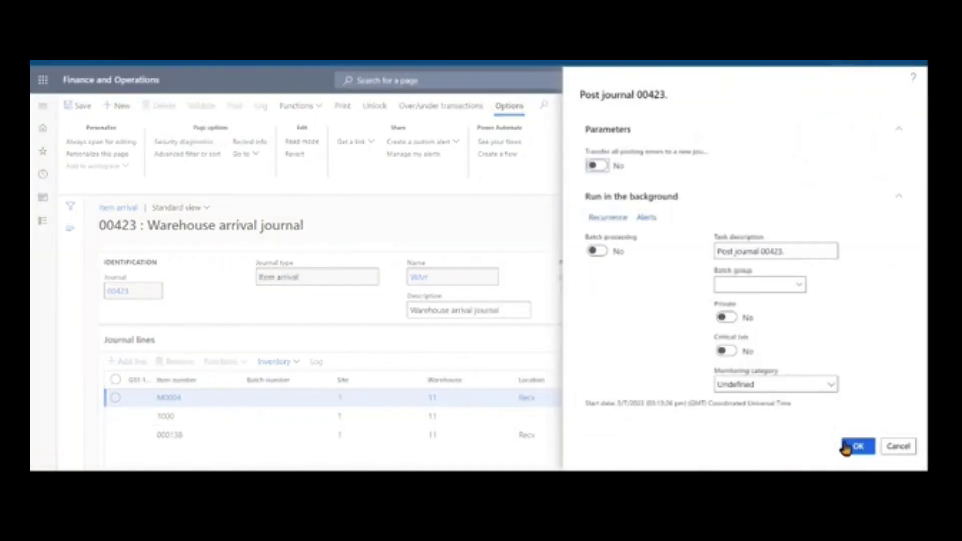
pyautogui.click(856, 447)
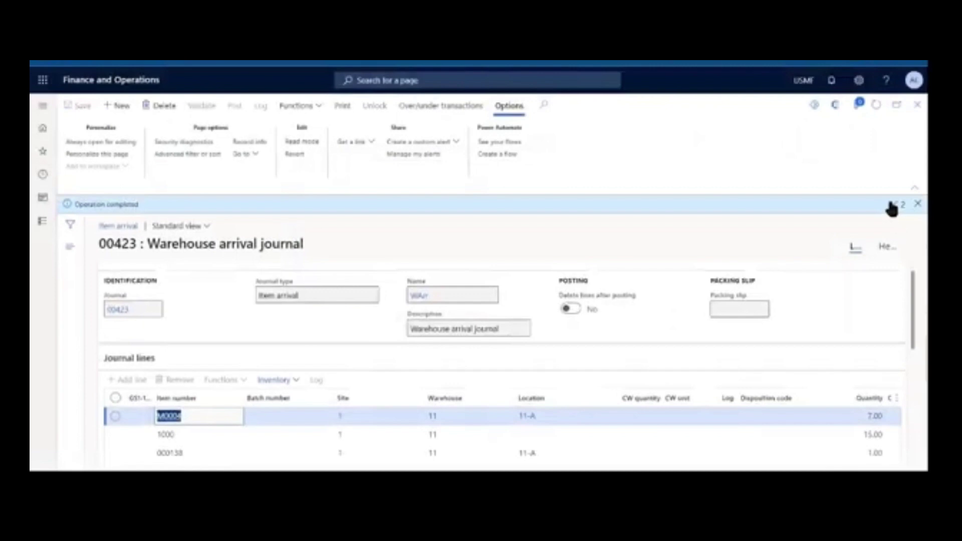
pyautogui.click(894, 205)
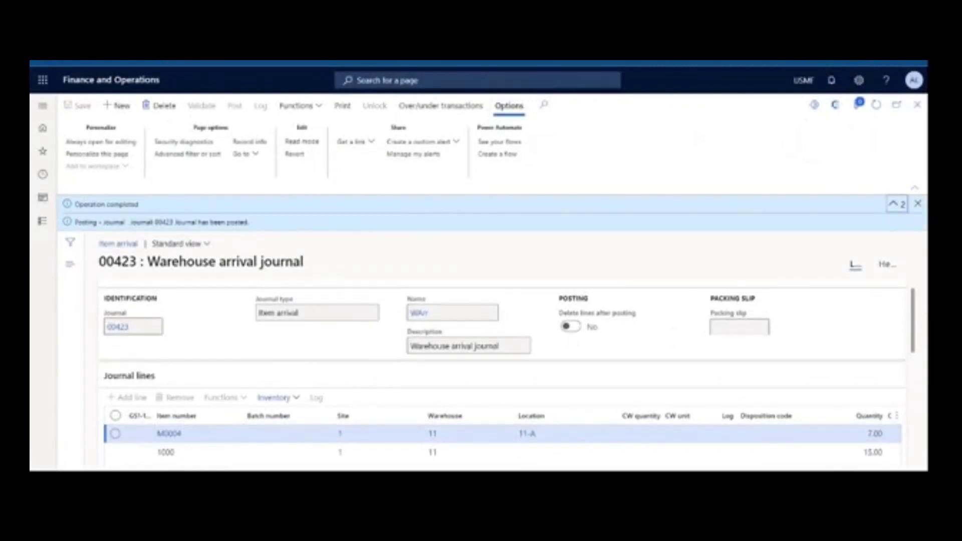
pyautogui.click(918, 204)
# Step: Open the purchase order referenced in the line details of the M0004 journal line
pyautogui.scroll(-1, 536, 393)
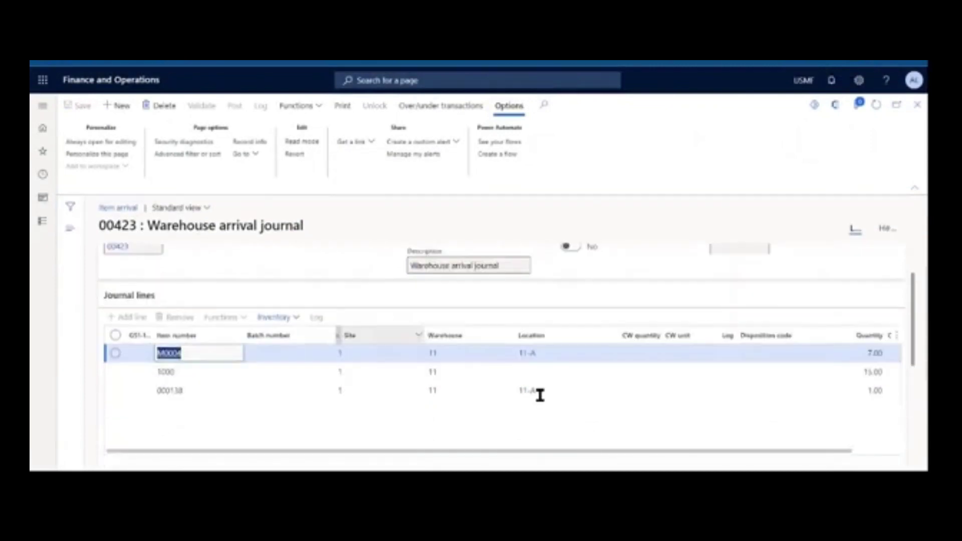
pyautogui.scroll(-5, 901, 439)
pyautogui.scroll(-2, 900, 438)
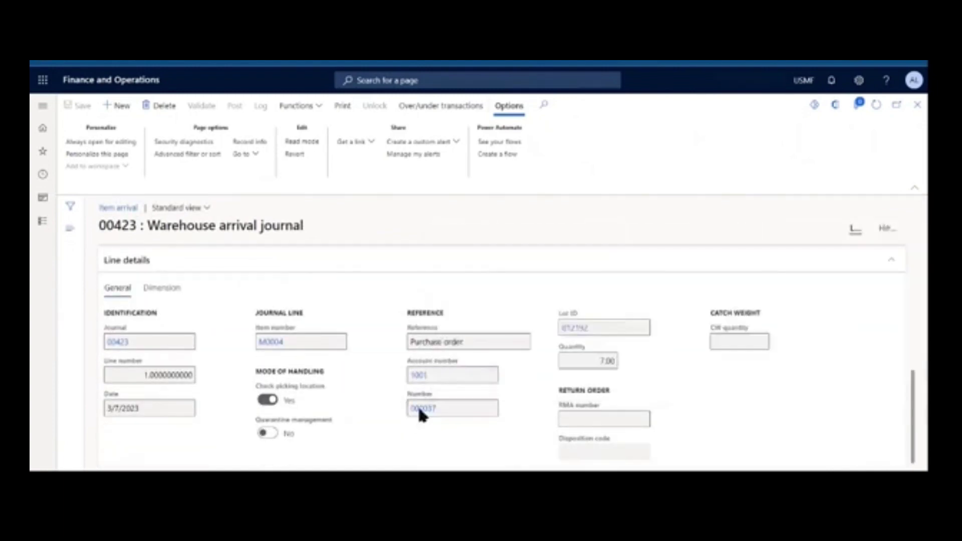
pyautogui.click(420, 409)
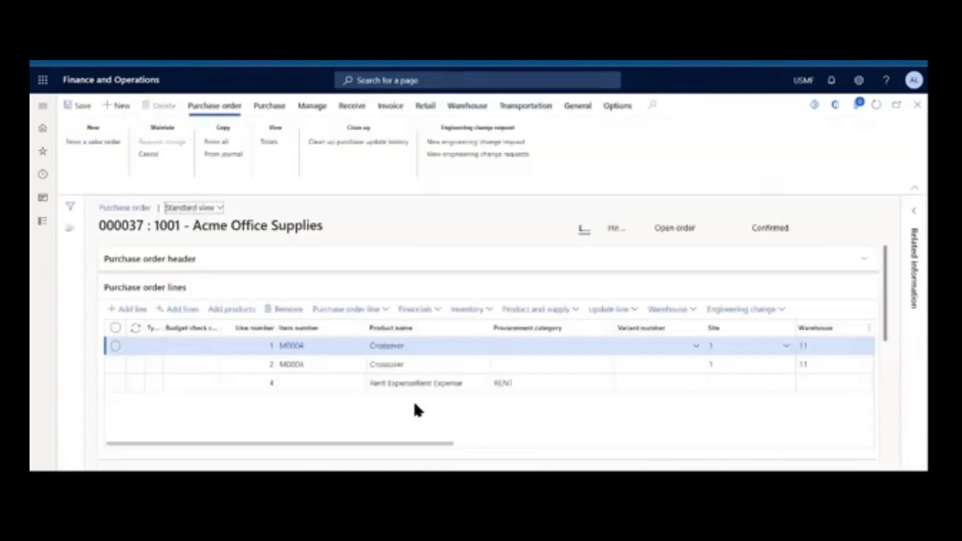
# Step: Open the line quantity overview of the Acme Office Supplies purchase order and examine the received, deliver remainder and registered quantities of the M0004 lines
pyautogui.moveTo(399, 445); pyautogui.dragTo(239, 427)
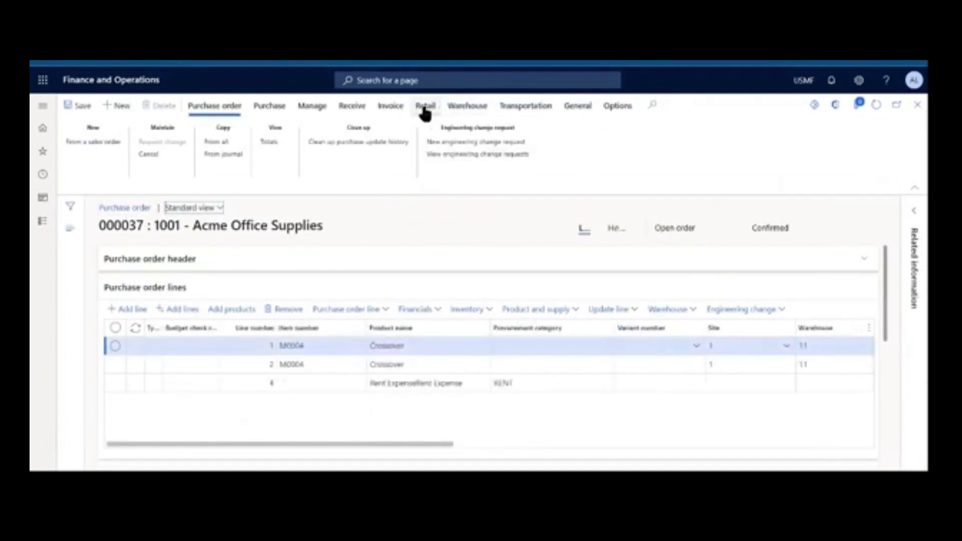
pyautogui.click(563, 111)
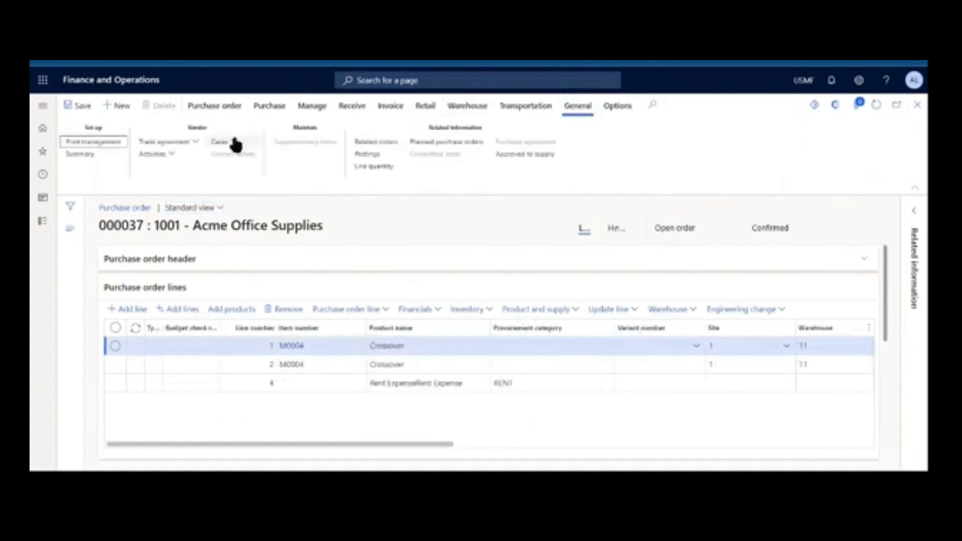
pyautogui.click(389, 166)
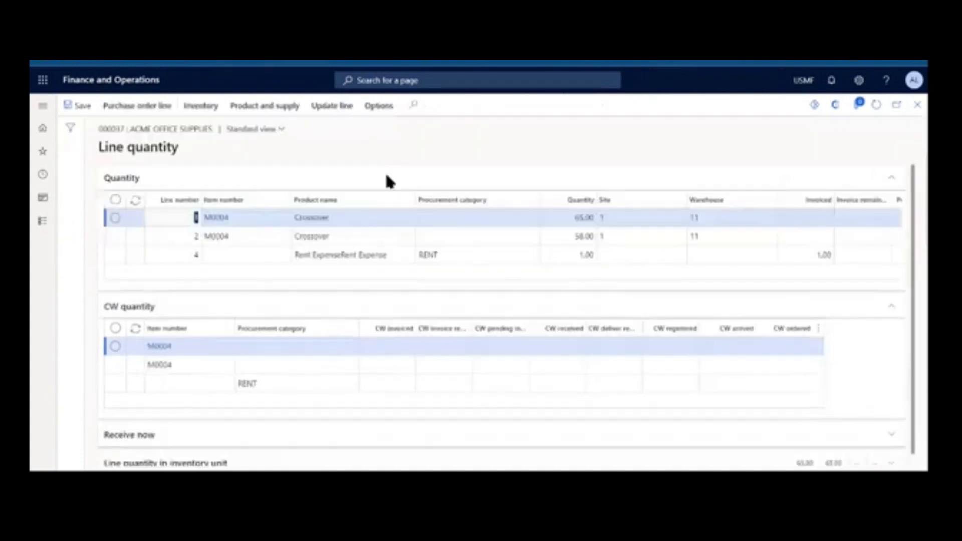
pyautogui.moveTo(627, 326); pyautogui.dragTo(894, 327)
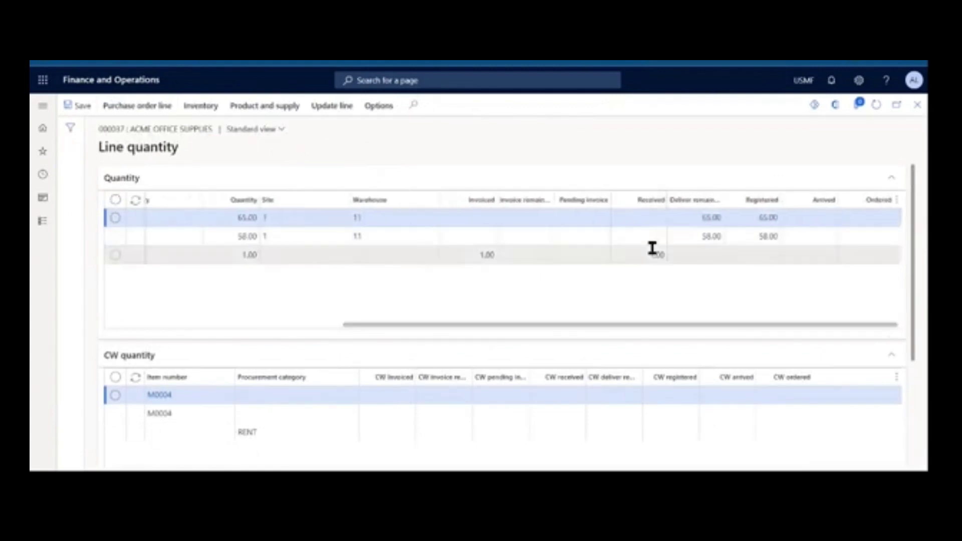
pyautogui.click(737, 217)
pyautogui.click(734, 238)
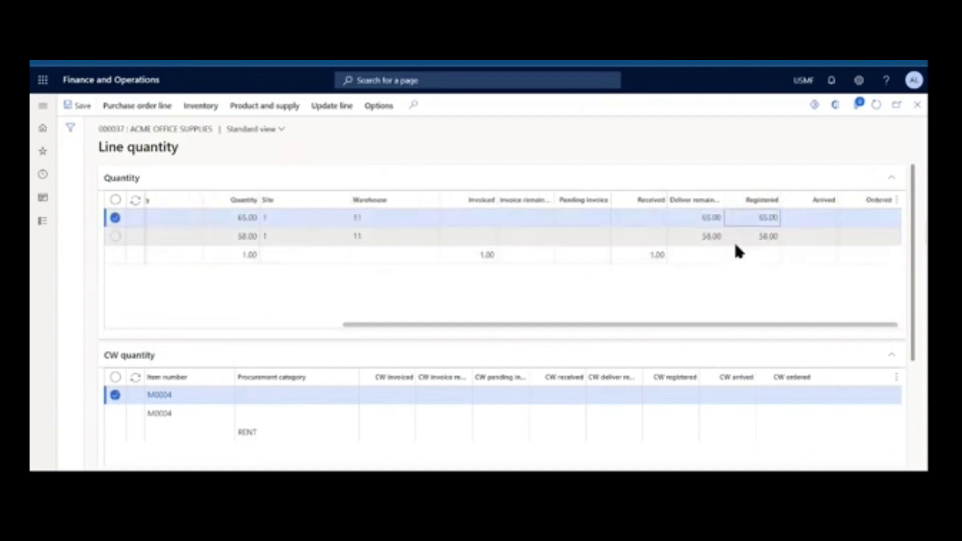
pyautogui.click(735, 215)
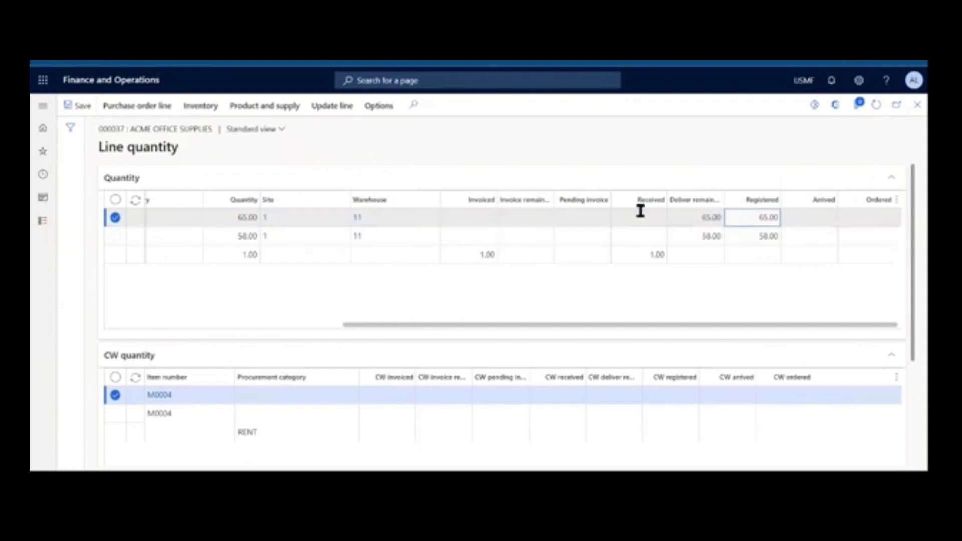
pyautogui.click(755, 235)
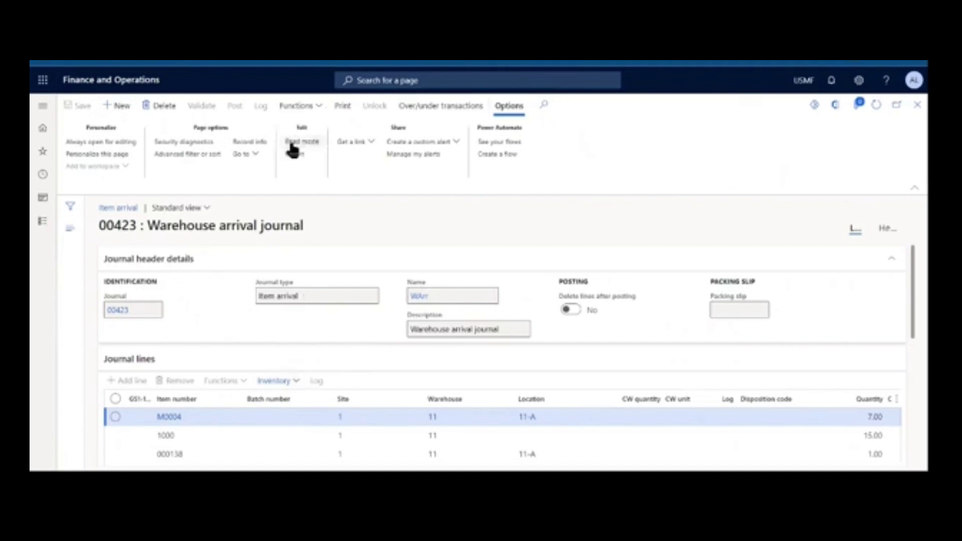
# Step: Try to post the product receipt from journal 00423 and review the detailed messages before dismissing them
pyautogui.click(287, 106)
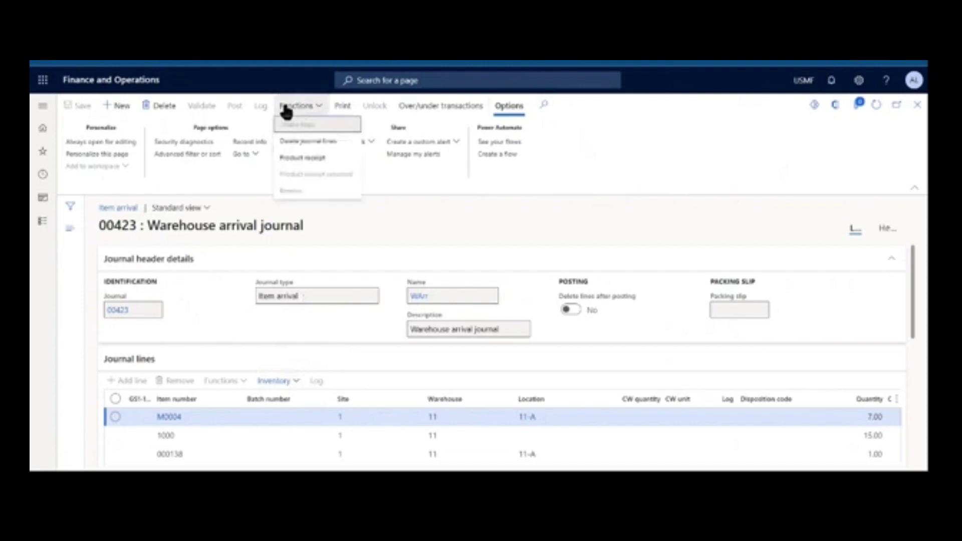
pyautogui.click(347, 157)
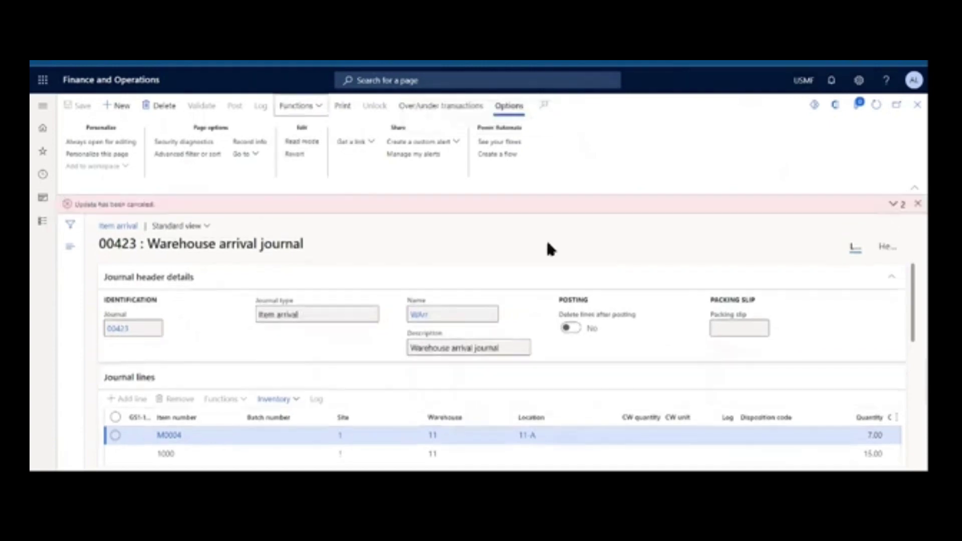
pyautogui.click(895, 204)
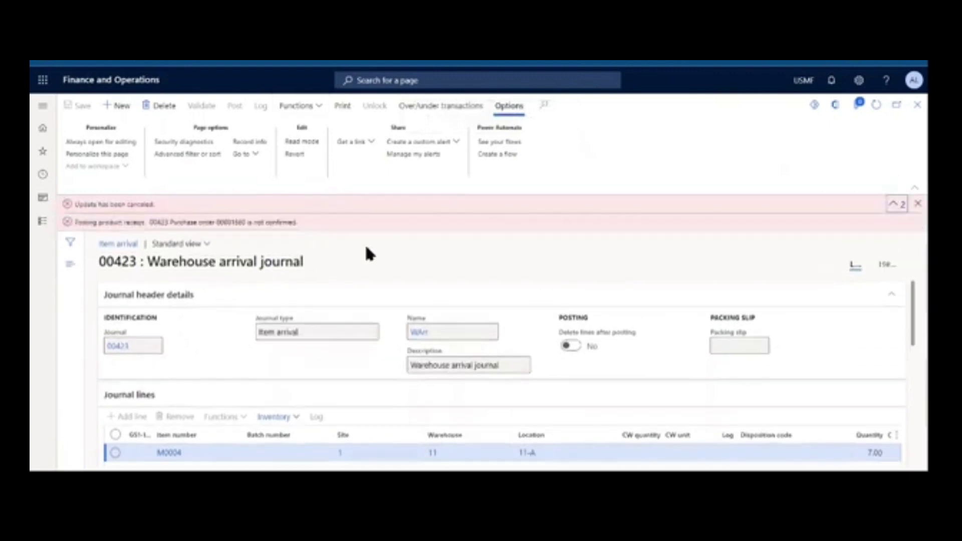
pyautogui.click(918, 204)
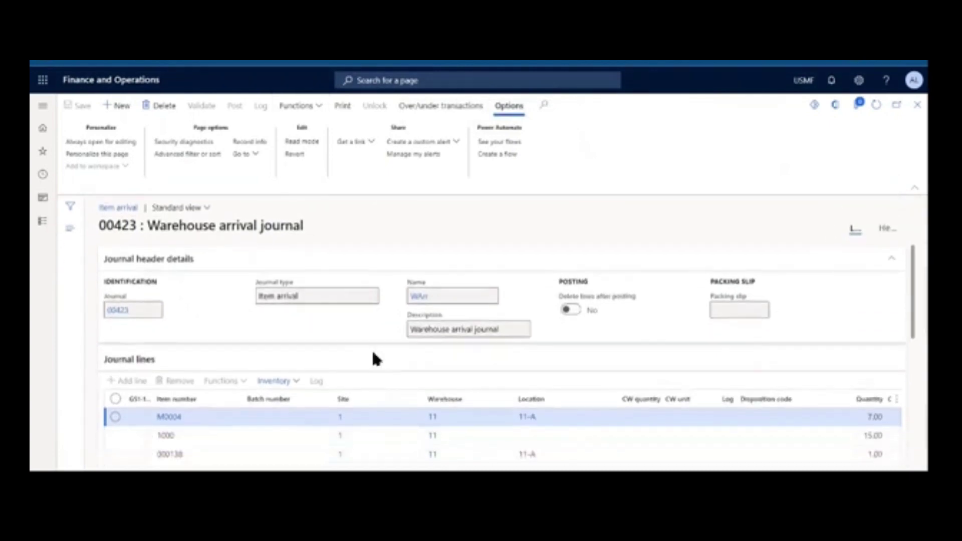
# Step: Check the confirmation options of the purchase order referenced in the M0004 line details, and return to the journal
pyautogui.scroll(-6, 549, 356)
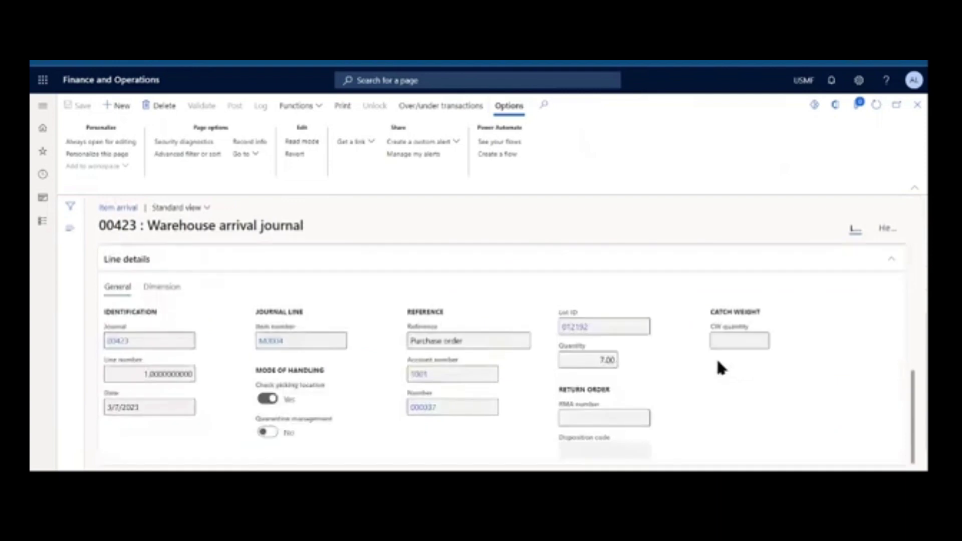
pyautogui.click(423, 406)
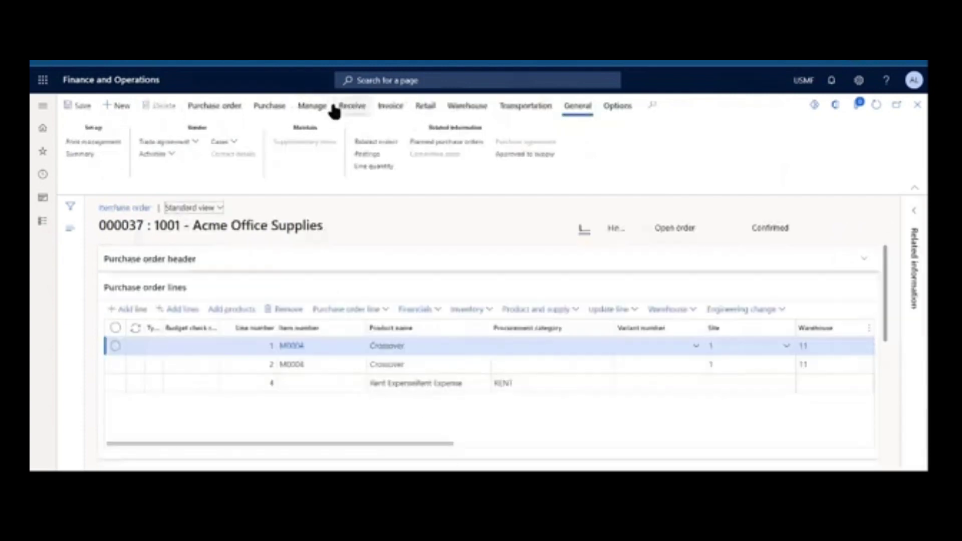
pyautogui.click(281, 107)
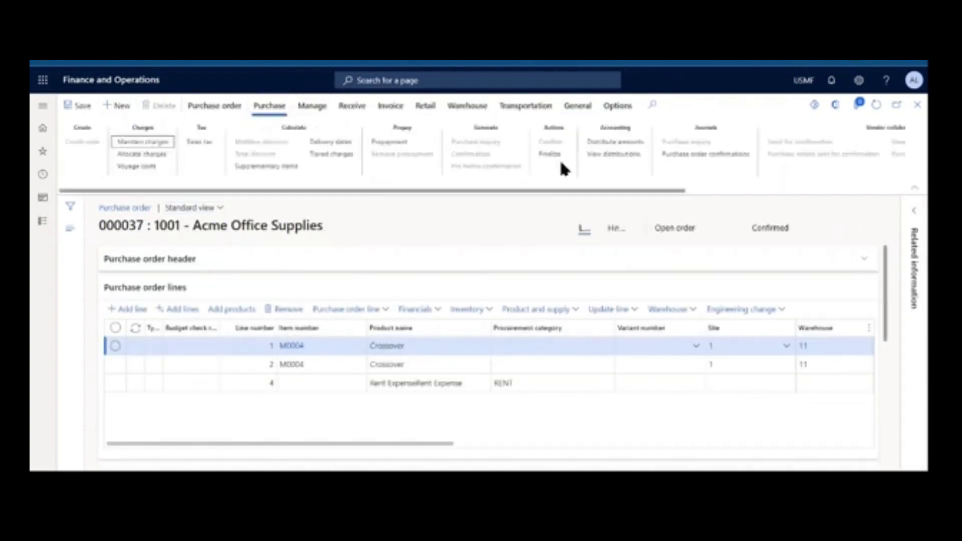
pyautogui.press('Escape')
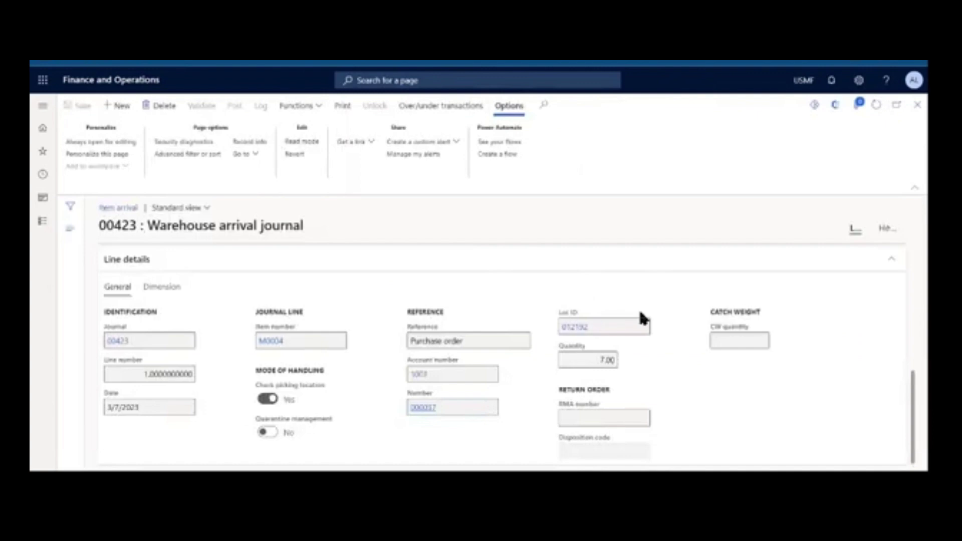
# Step: Open the purchase order referenced by the item 1000 journal line and confirm it
pyautogui.scroll(5, 703, 344)
pyautogui.click(474, 329)
pyautogui.scroll(-5, 719, 366)
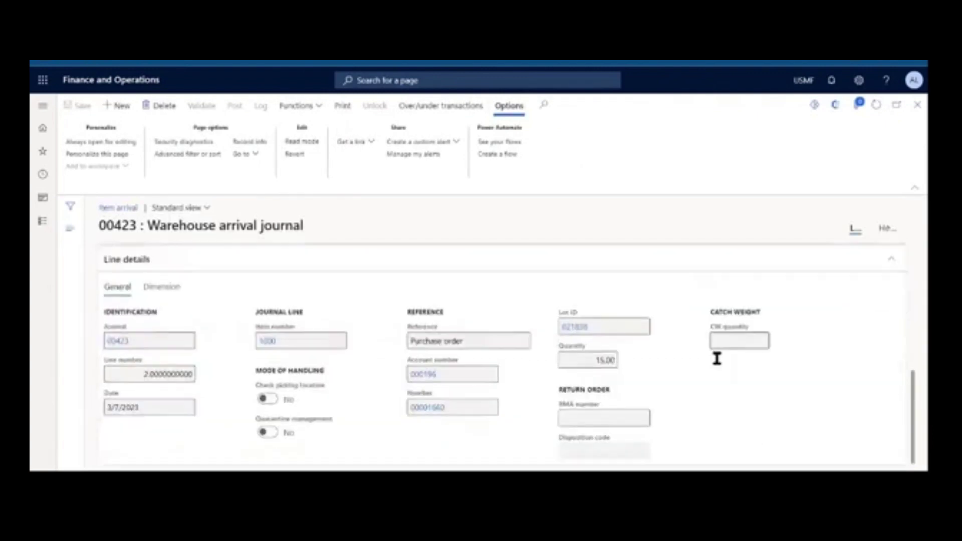
pyautogui.click(423, 408)
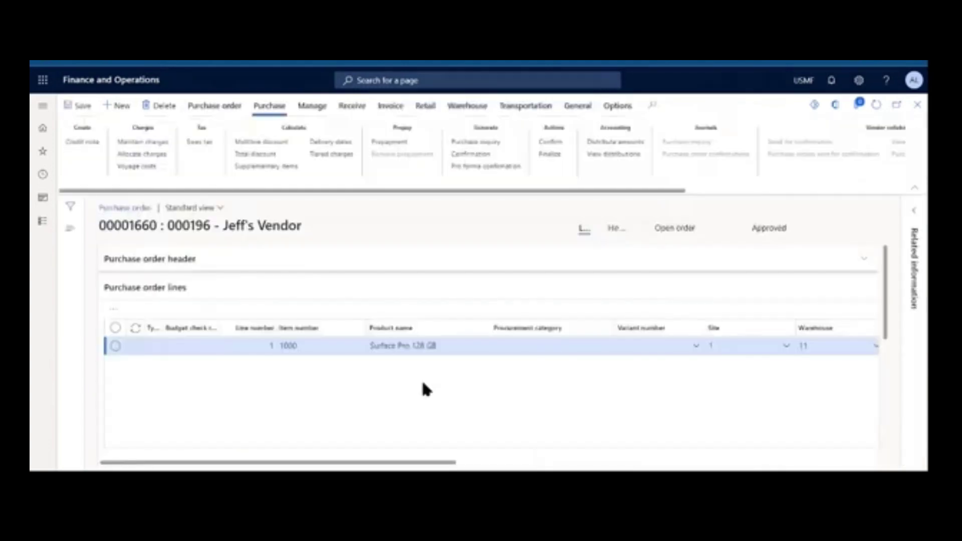
pyautogui.click(550, 142)
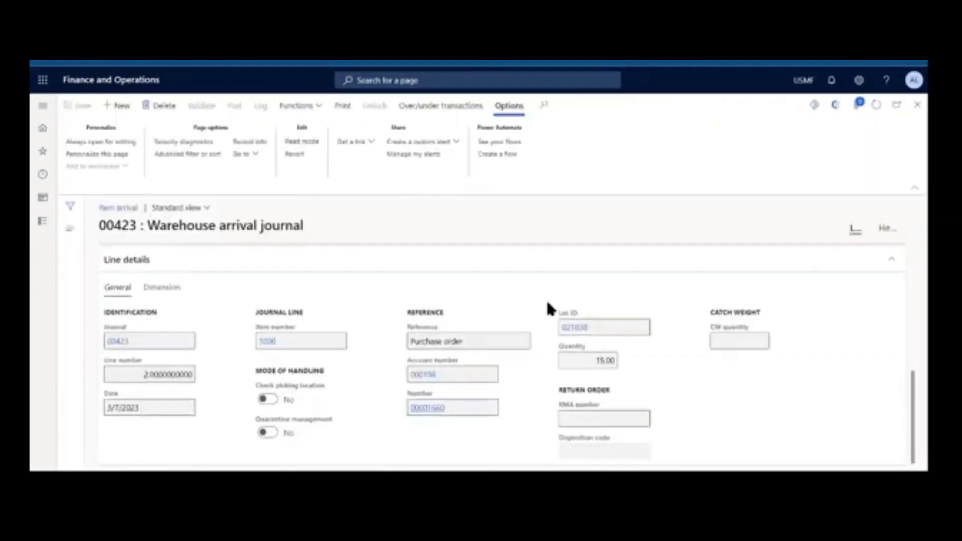
# Step: Start product receipt posting for journal 00423 again and keep the quantity as Registered quantity, declining the recommended value
pyautogui.click(481, 255)
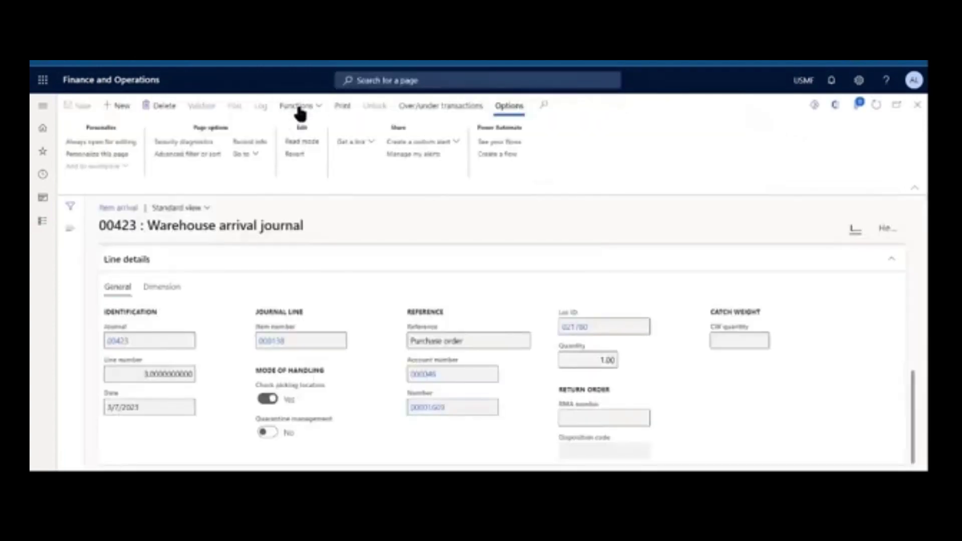
pyautogui.click(297, 106)
pyautogui.click(294, 159)
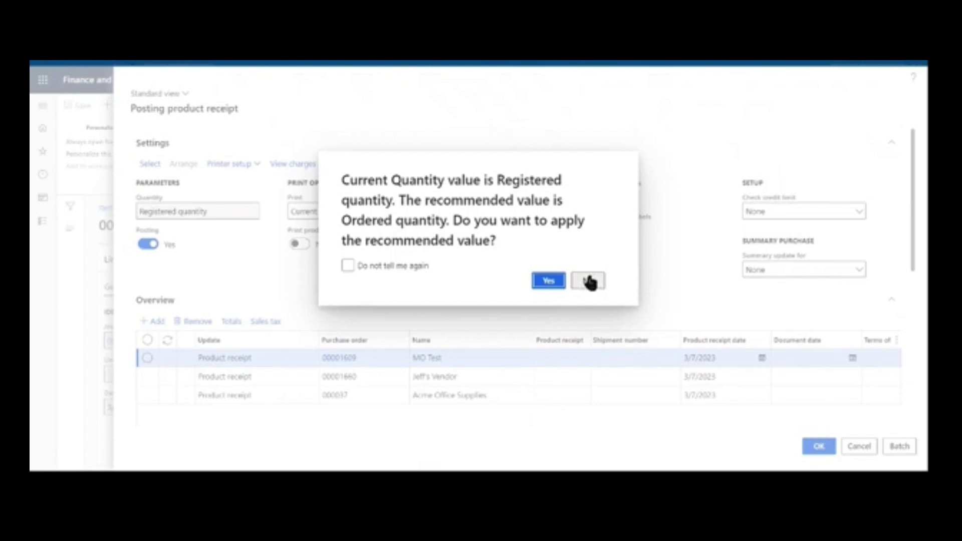
pyautogui.click(590, 283)
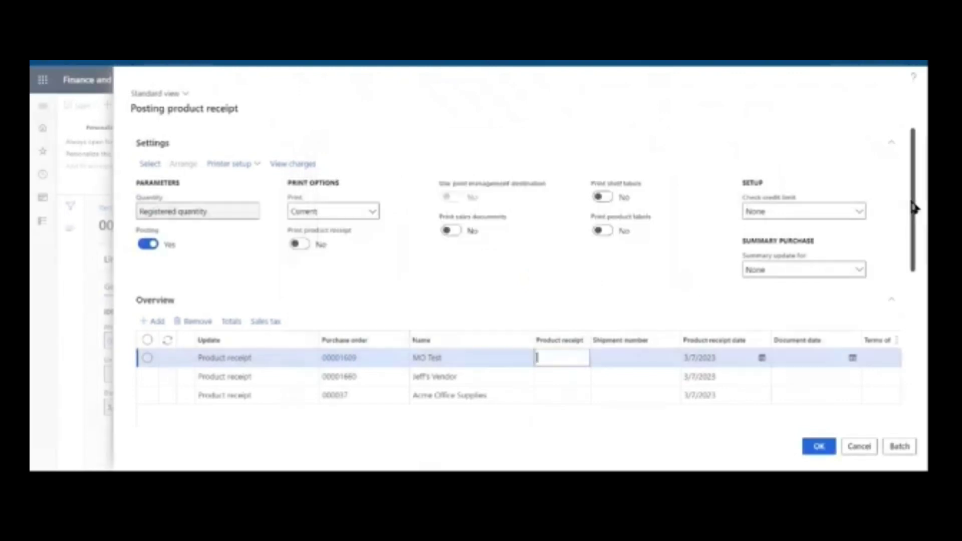
# Step: Enter product receipt numbers VP1234 for MO Test, VP907 for Jeff's Vendor and VP122134 for Acme Office Supplies
pyautogui.scroll(-1, 548, 369)
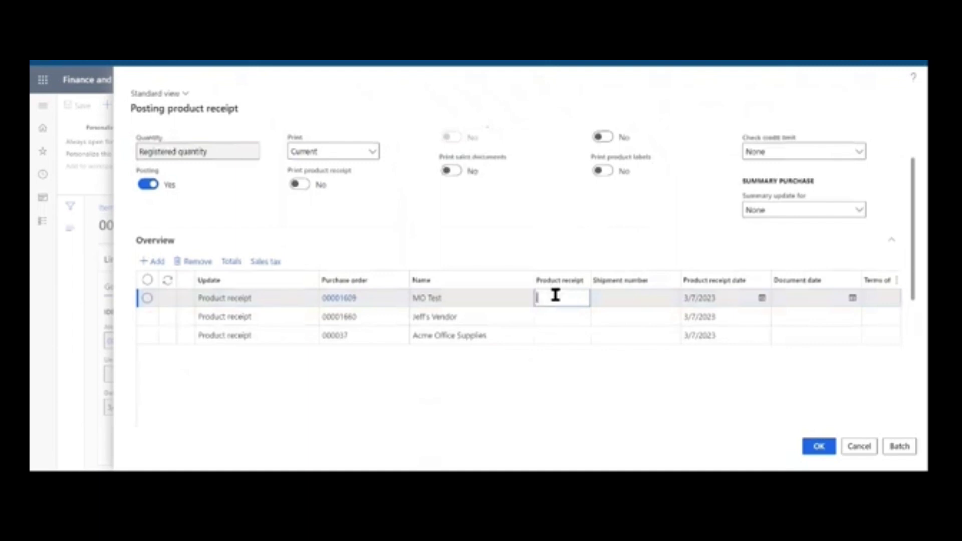
pyautogui.write('VP1234')
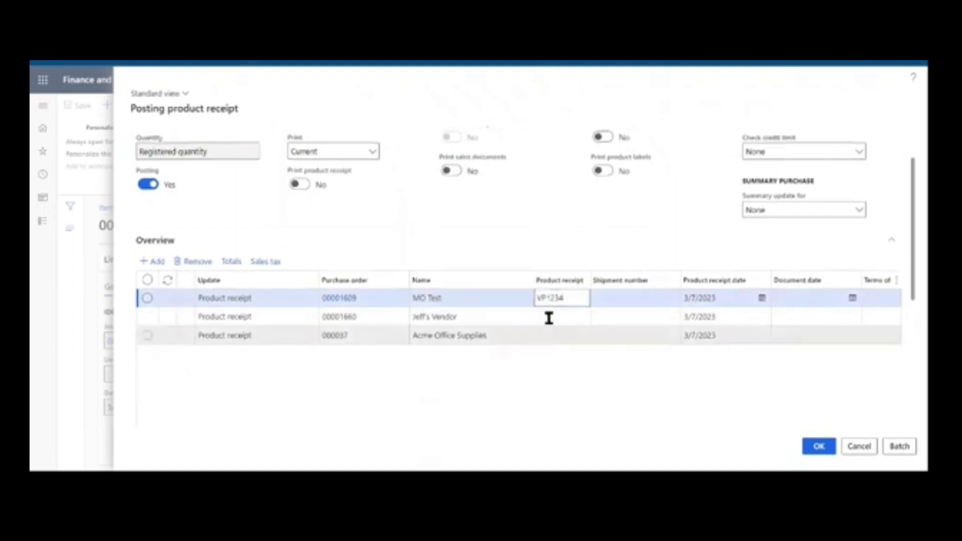
pyautogui.click(551, 317)
pyautogui.write('VP1')
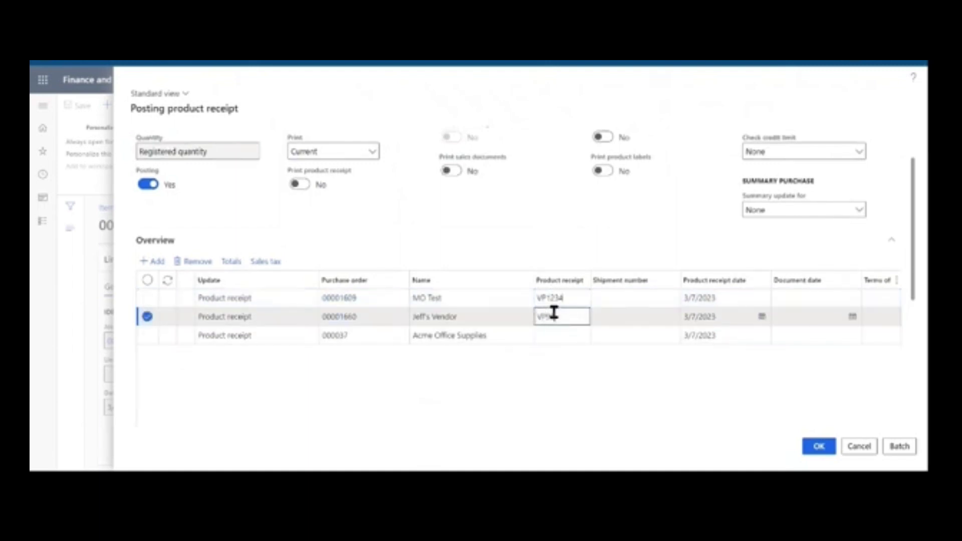
pyautogui.write('07')
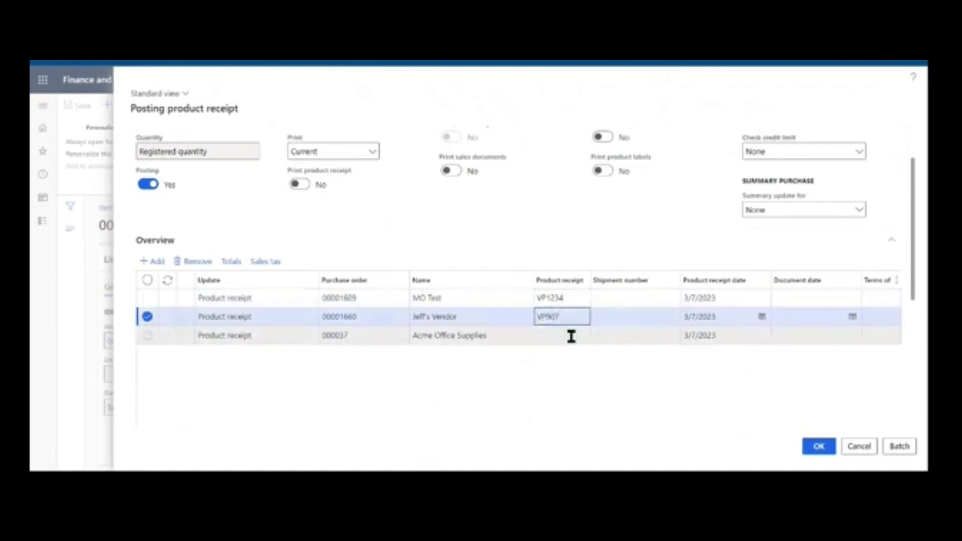
pyautogui.click(571, 336)
pyautogui.write('VP12213')
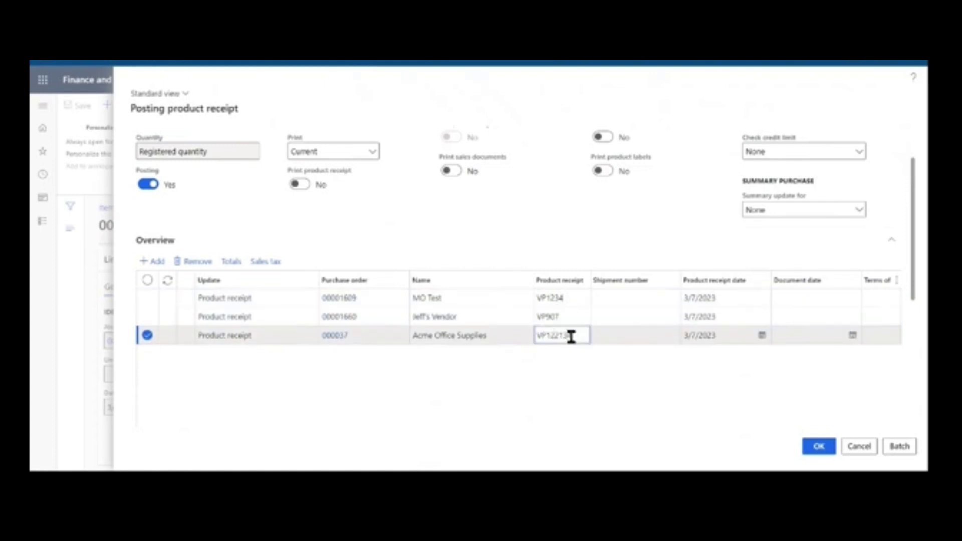
pyautogui.write('4')
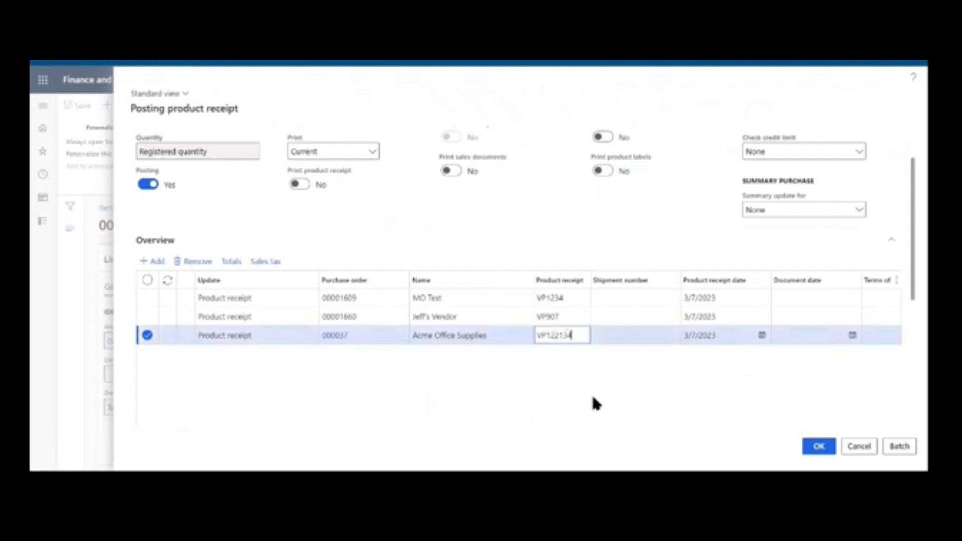
# Step: Post the product receipts for the three purchase orders and look over the lines of journal 00422
pyautogui.scroll(-5, 594, 396)
pyautogui.scroll(2, 535, 371)
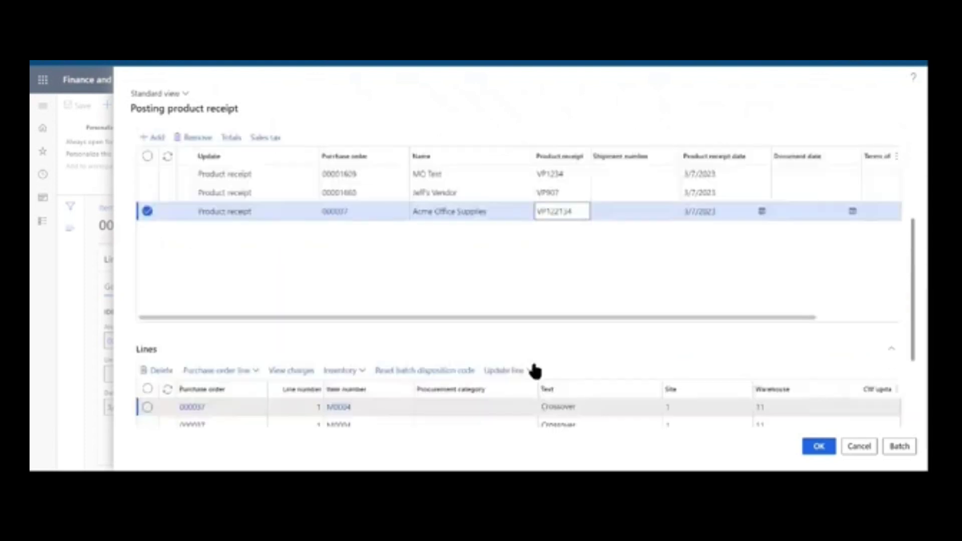
pyautogui.scroll(3, 534, 370)
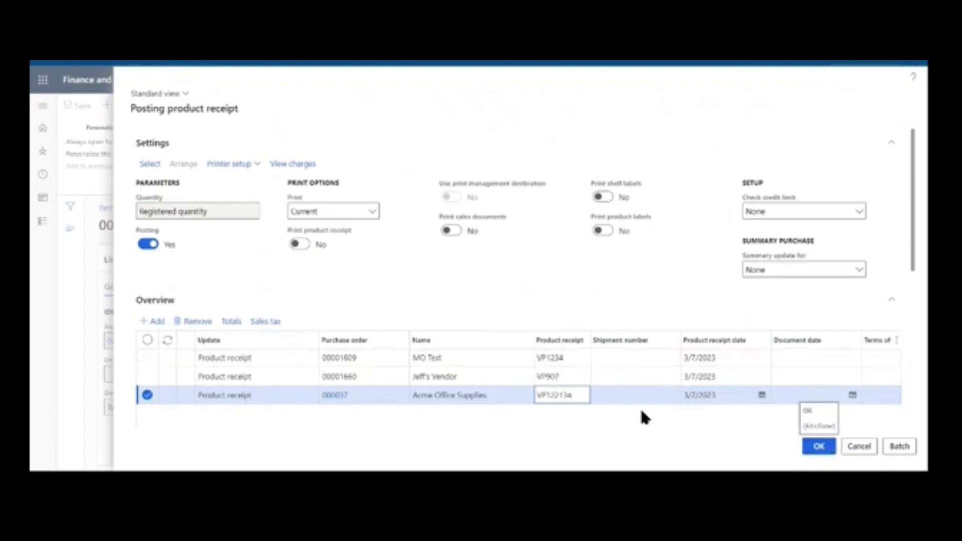
pyautogui.click(812, 443)
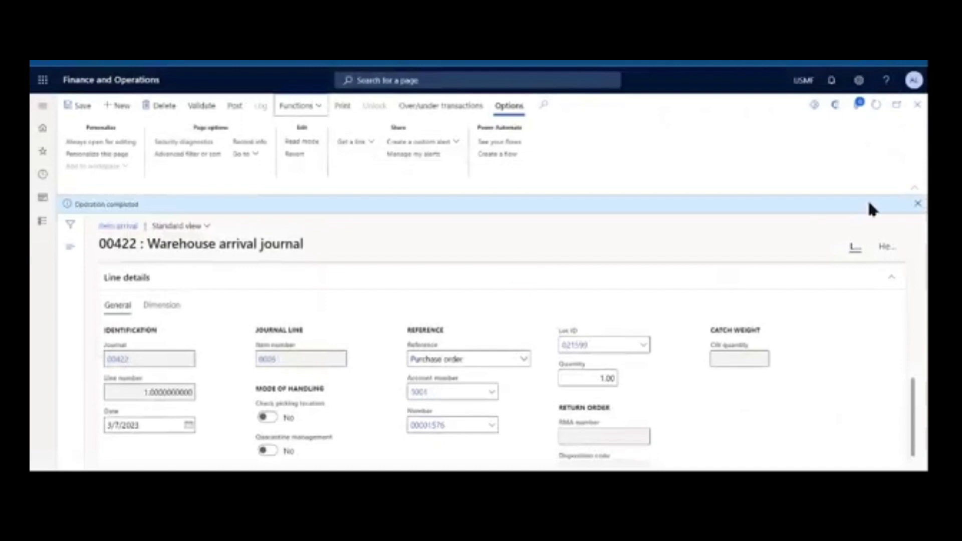
pyautogui.scroll(4, 471, 393)
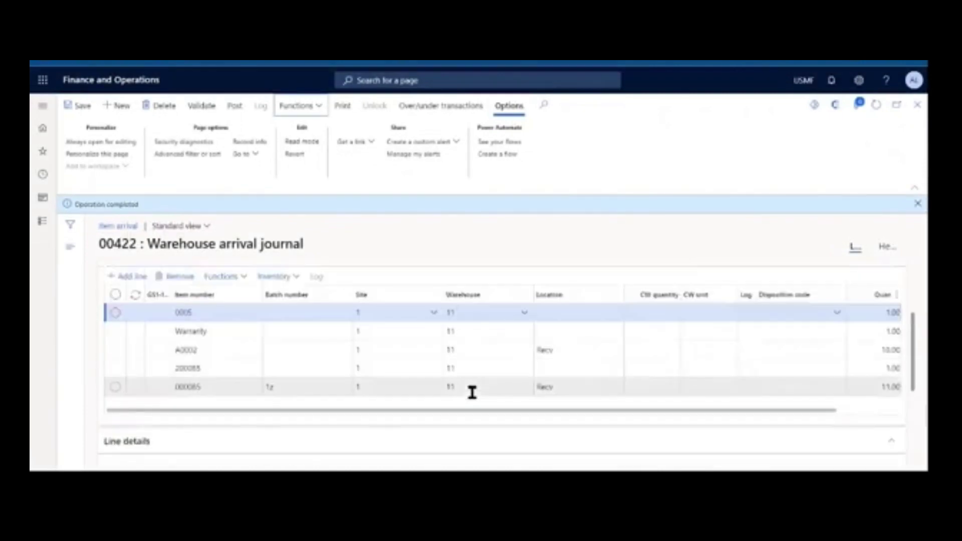
pyautogui.moveTo(472, 393)
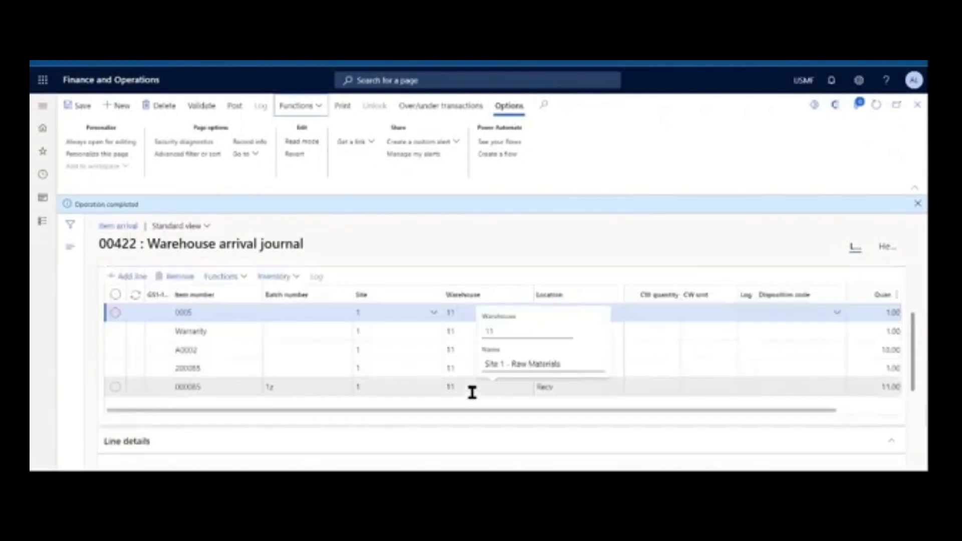